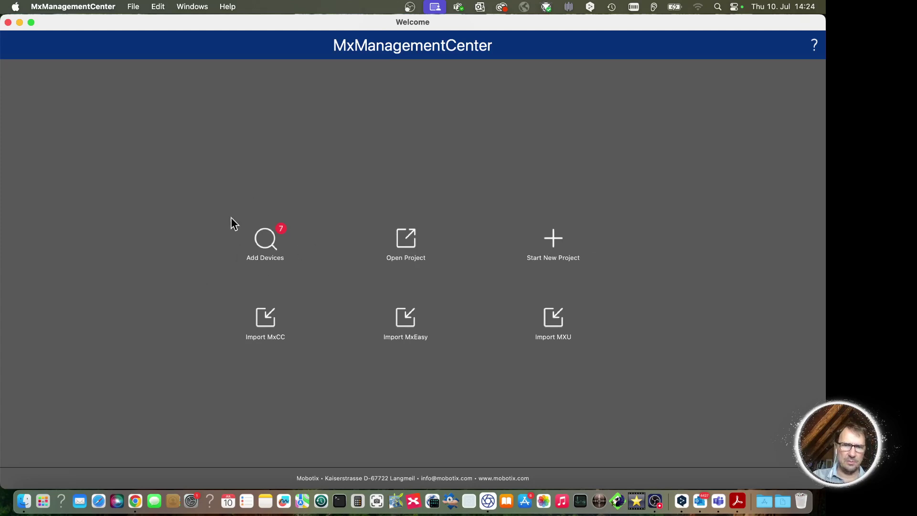
Open the search for adding devices and select all seven cameras found on the network.
click(268, 236)
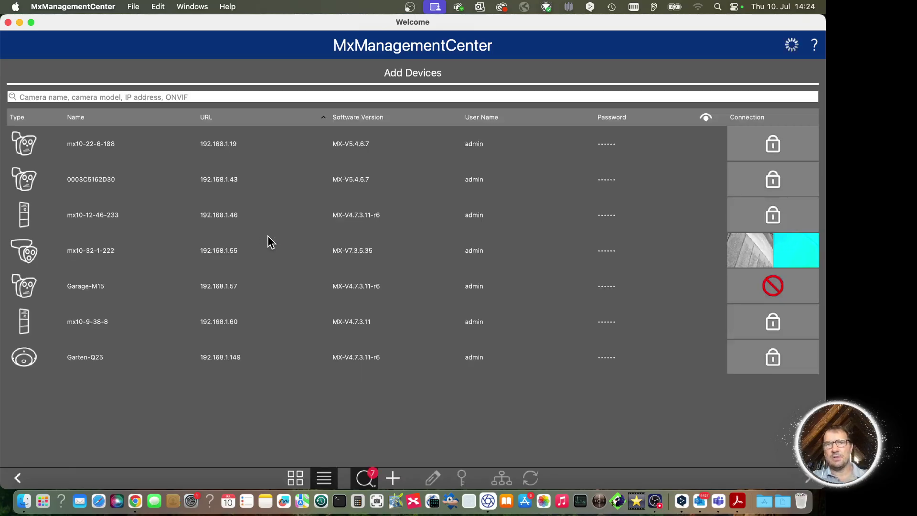
click(98, 146)
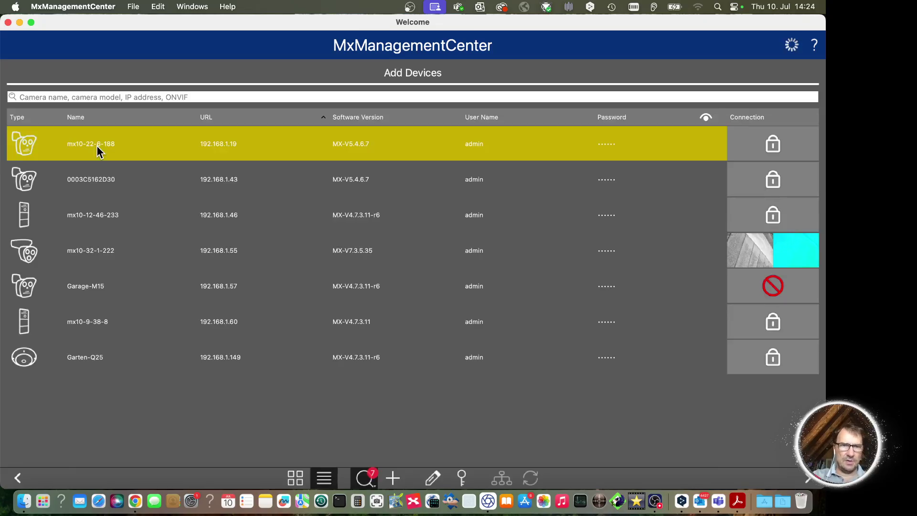
key(shift+Down)
key(shift+Down)
key(shift+Down)
key(shift+Down)
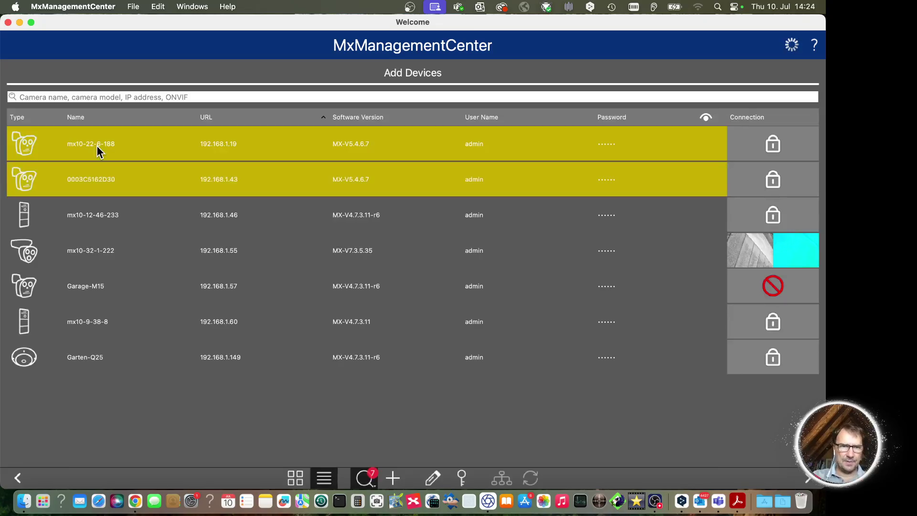
key(shift+Down)
key(shift+Down)
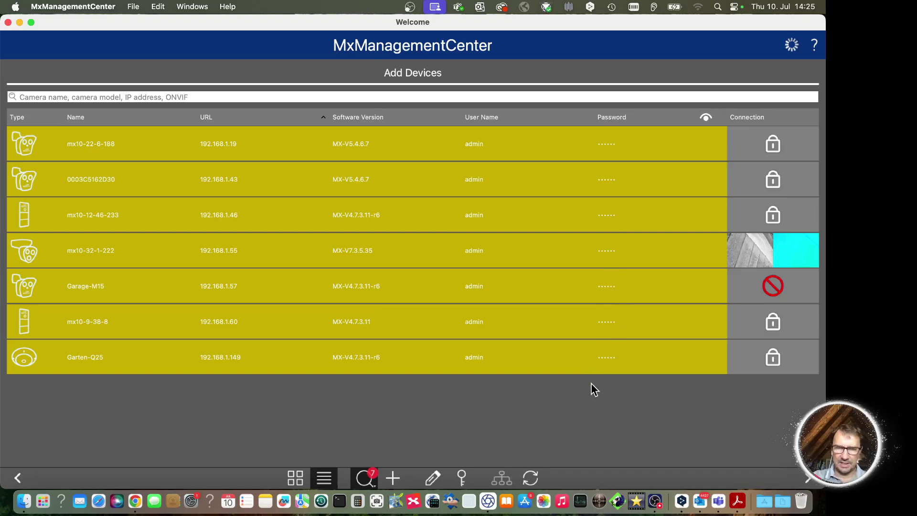
Apply shared login data to all selected devices by entering the account's user name and password.
click(462, 478)
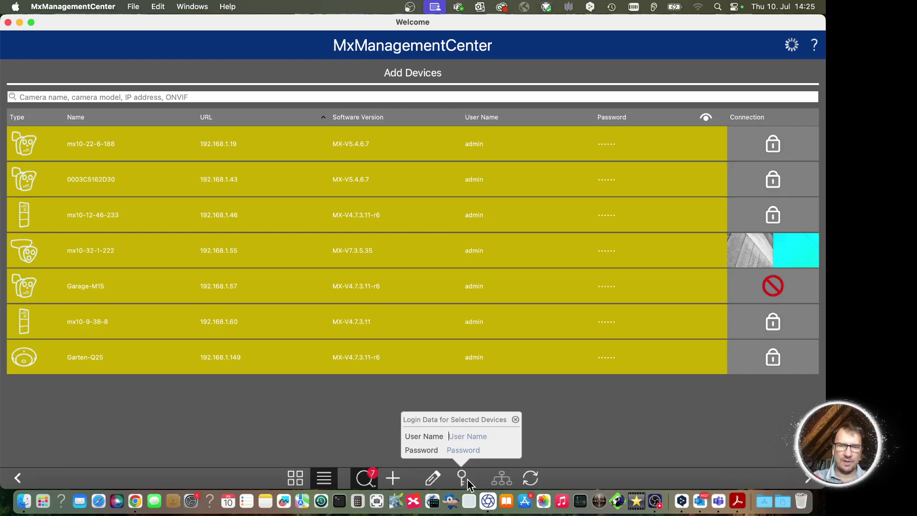
text(JoergS)
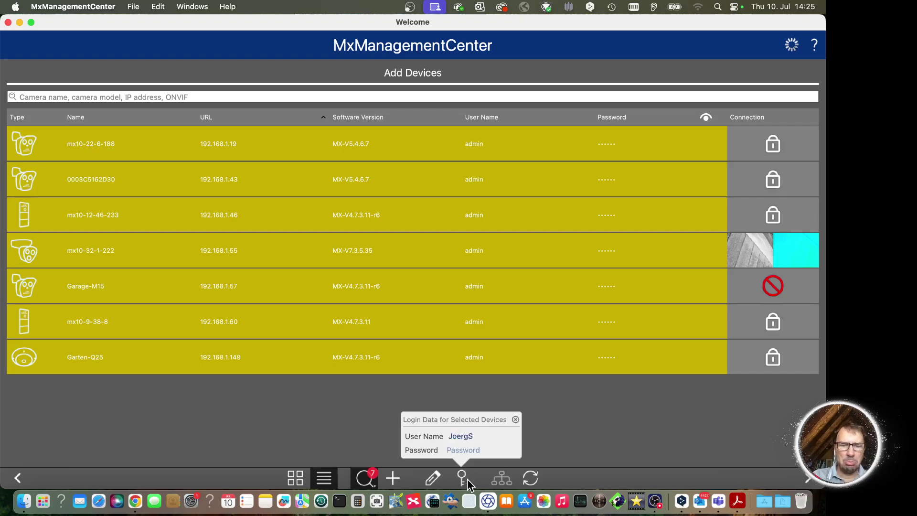
text(•••)
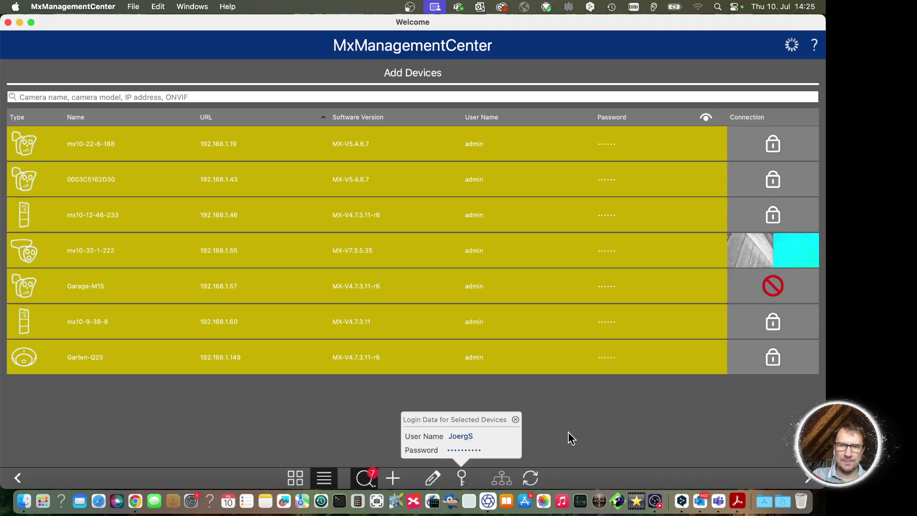
key(Return)
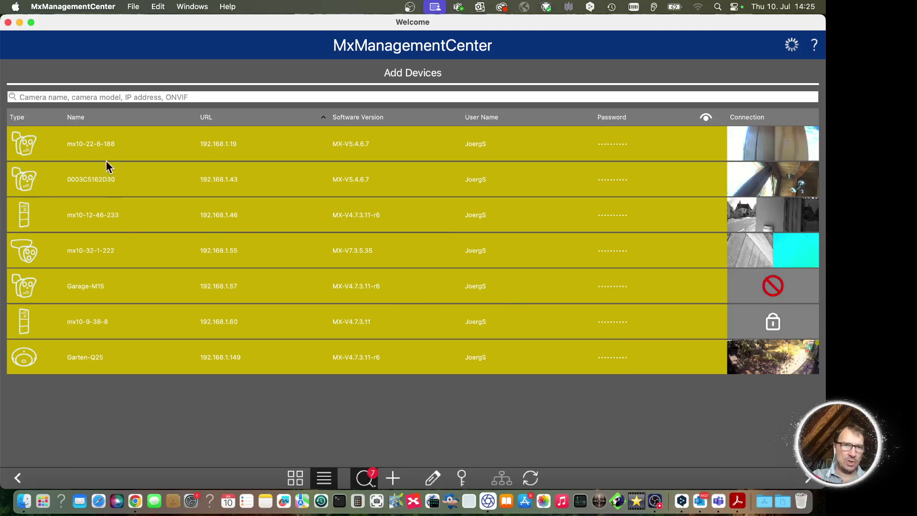
Select cameras mx10-22-6-188, 0003C5162D30, mx10-12-46-233, mx10-32-1-222 and Garten-Q25, and finish adding them to the project.
click(110, 148)
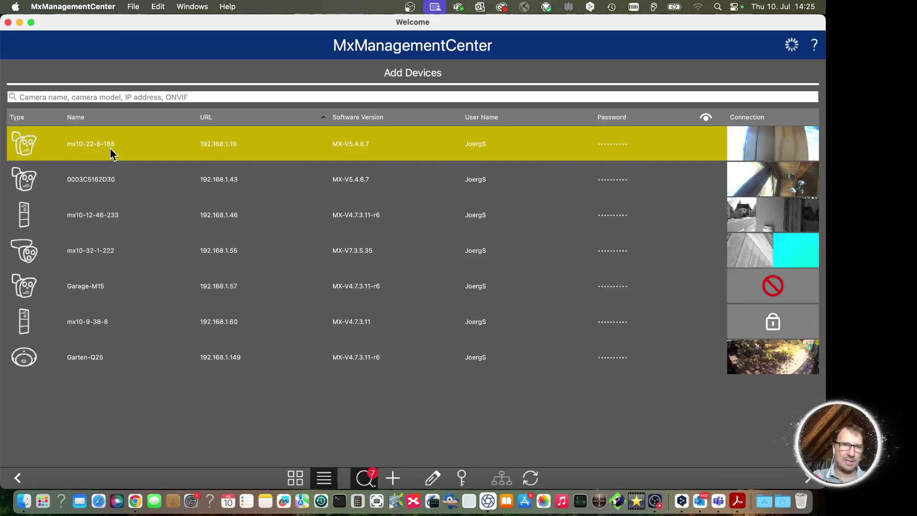
super+click(89, 178)
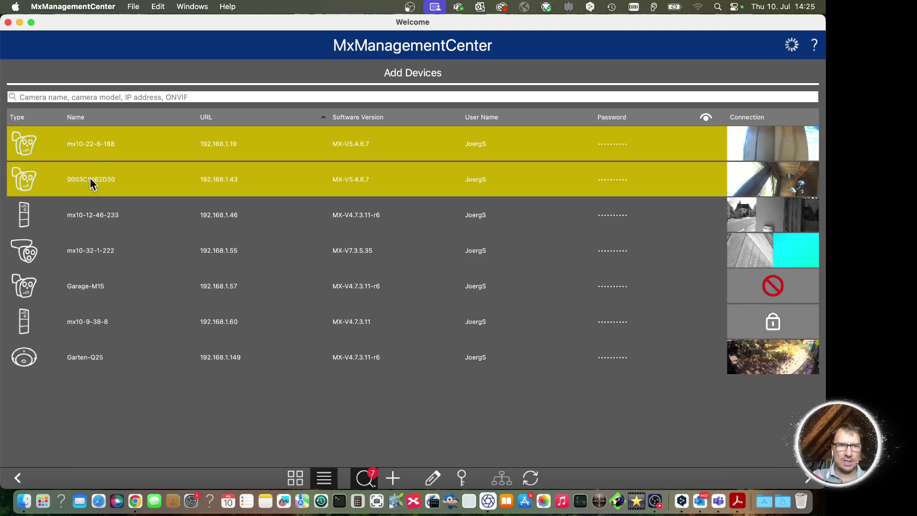
super+click(92, 210)
super+click(90, 252)
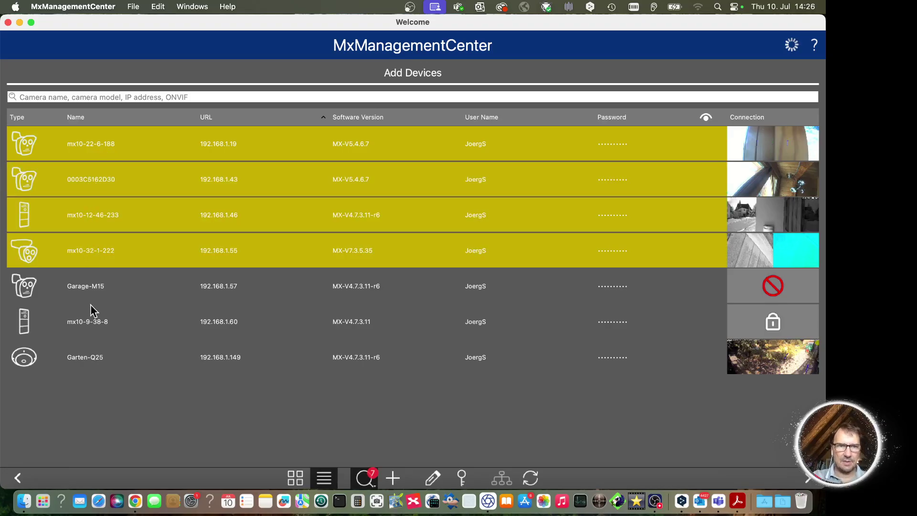
super+click(91, 357)
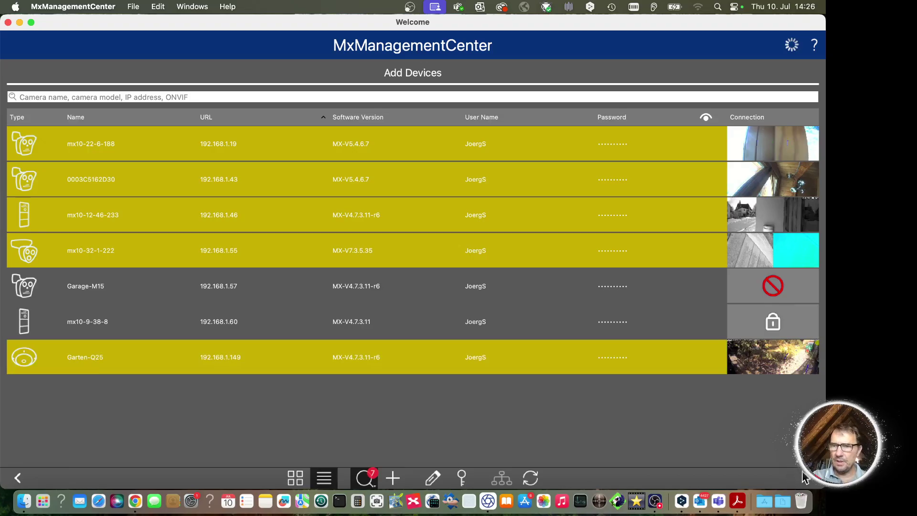
click(808, 481)
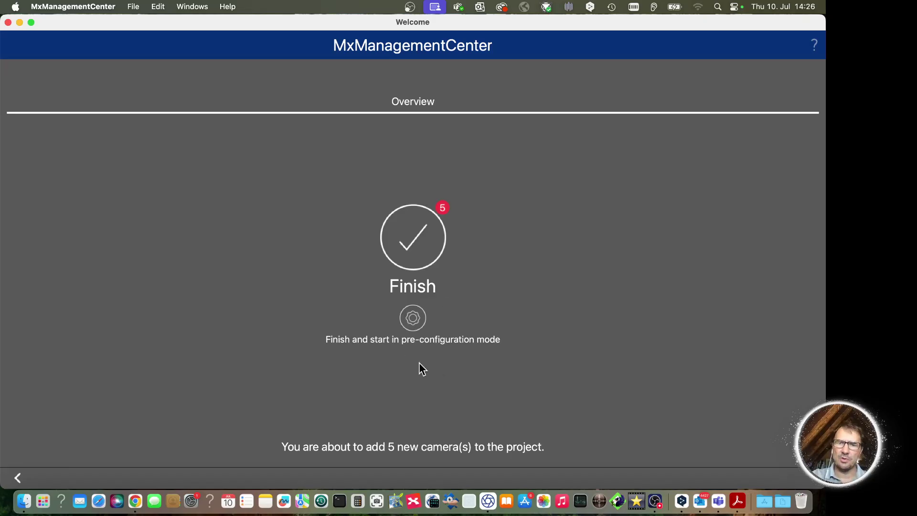
click(415, 241)
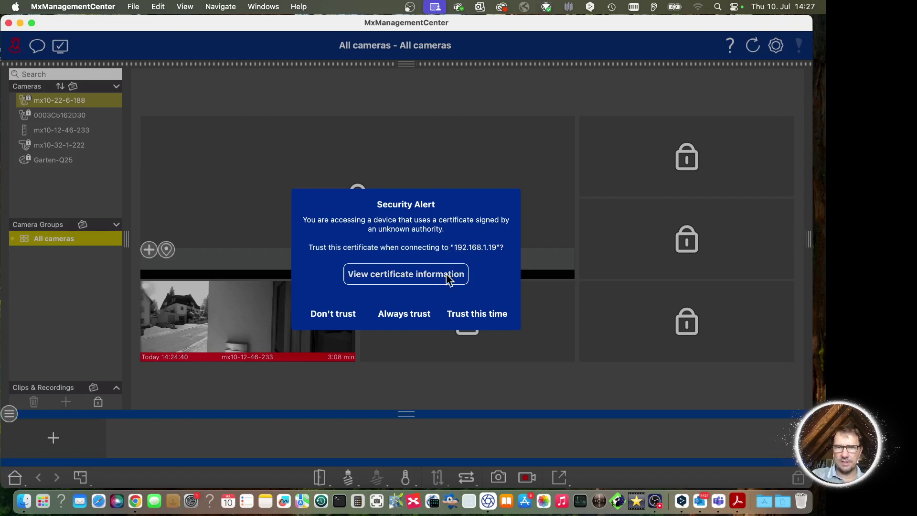
Review the certificate information for 192.168.1.19 and choose to always trust the certificates in the camera security alerts.
click(425, 279)
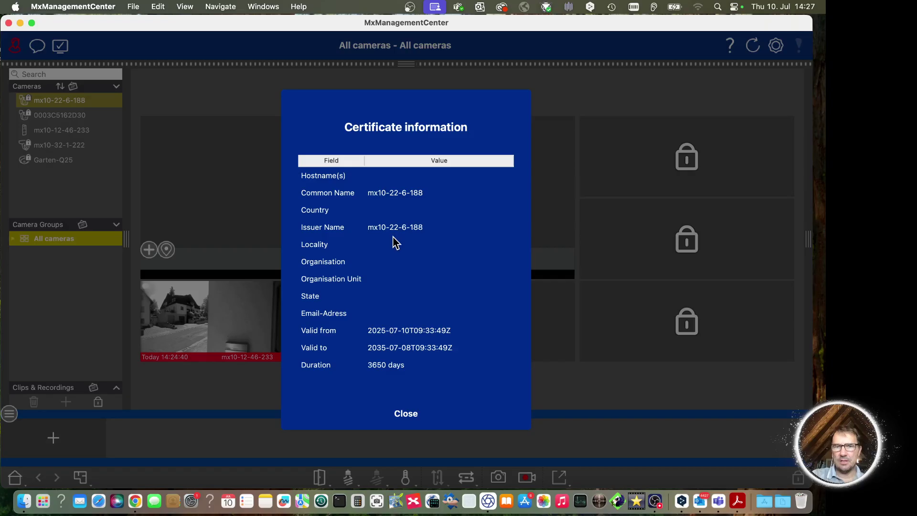
click(405, 414)
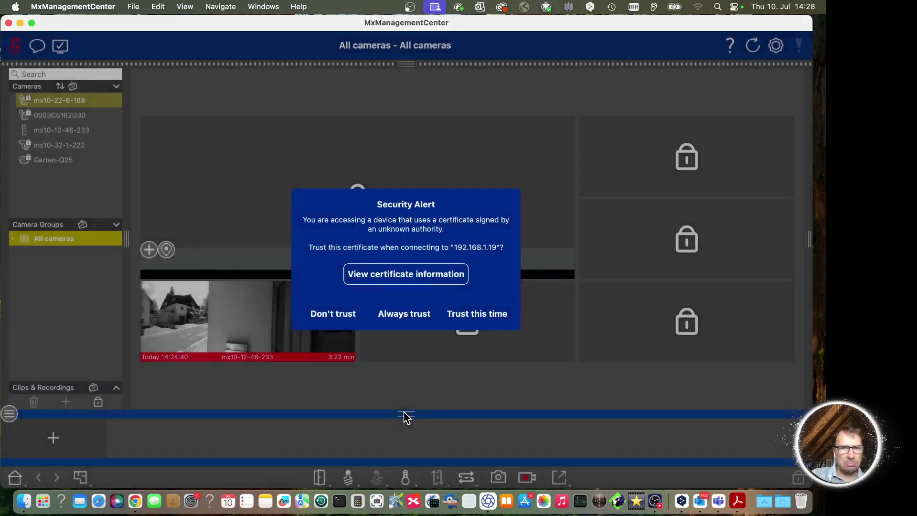
click(402, 317)
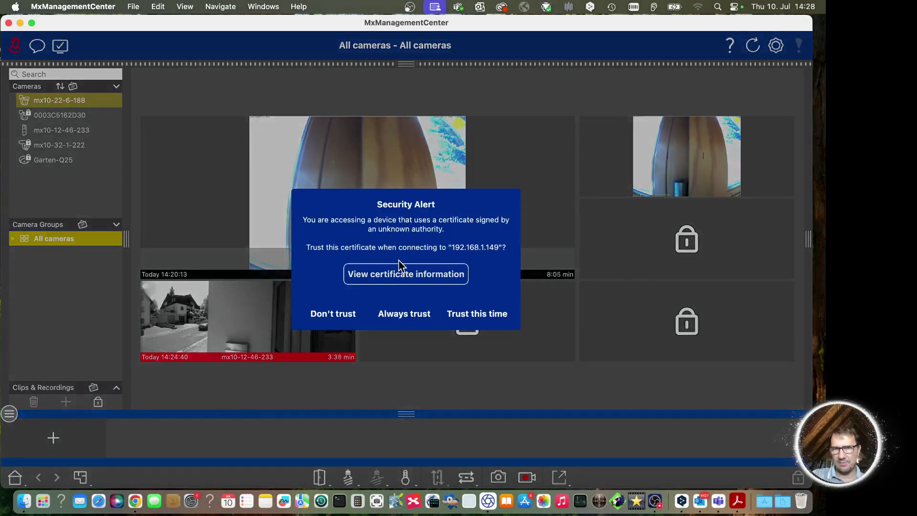
click(405, 315)
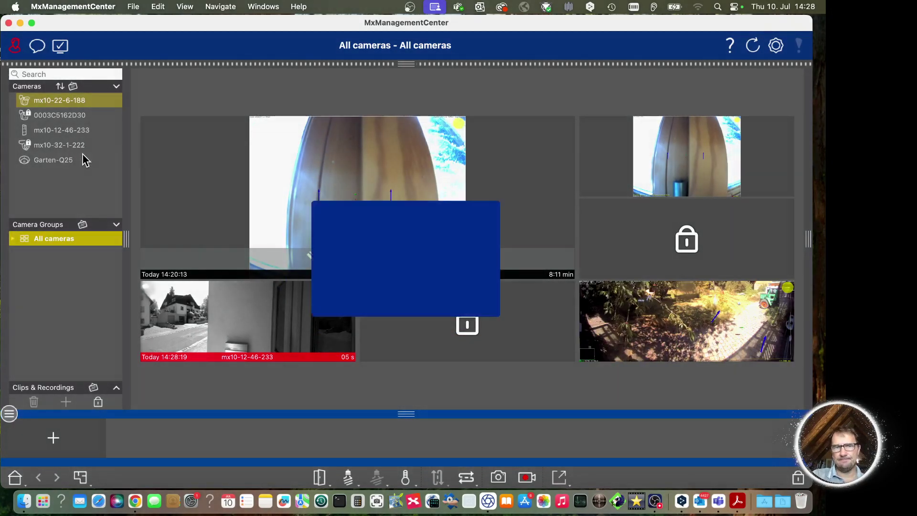
click(413, 319)
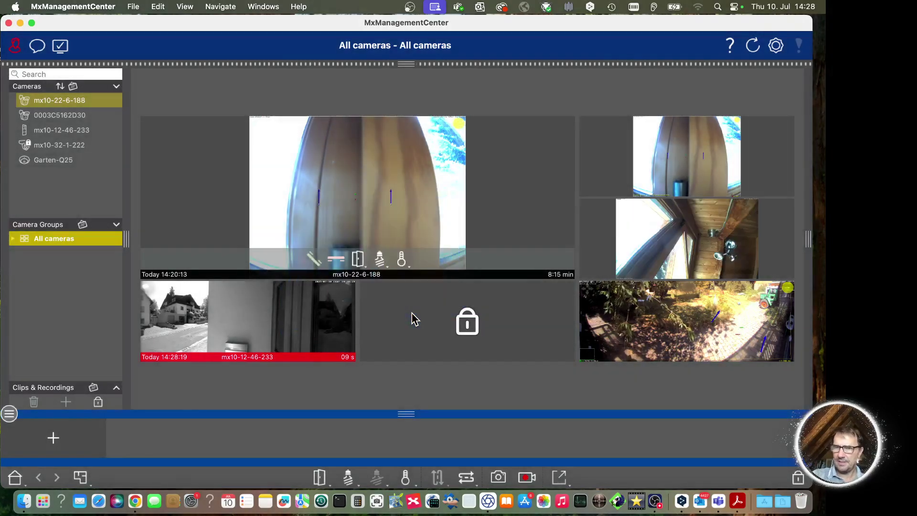
Check camera mx10-32-1-222 in its playback and live views, and show camera mx10-22-6-188 live.
mouse_move(258, 261)
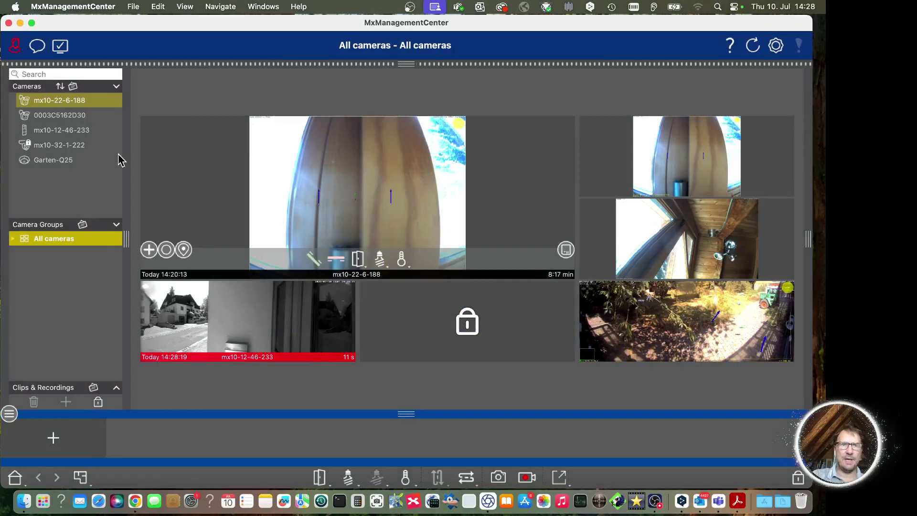
mouse_move(78, 147)
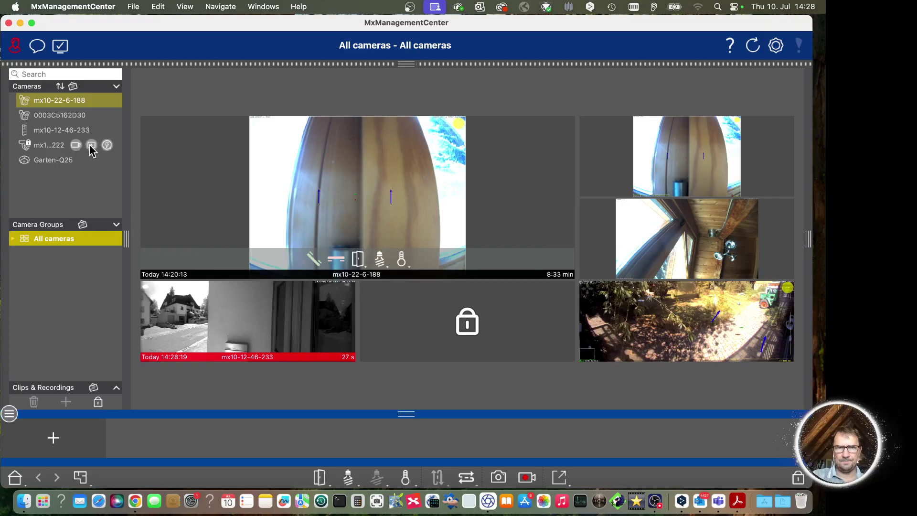
click(91, 147)
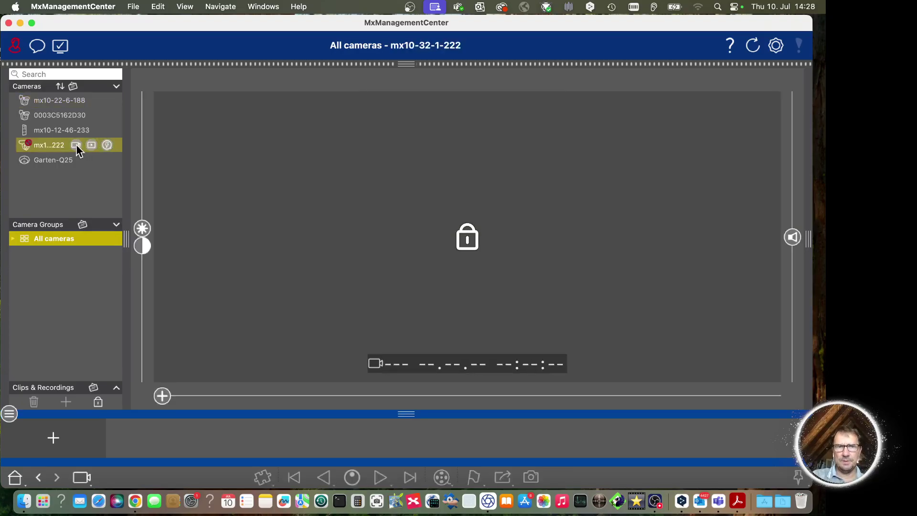
click(76, 145)
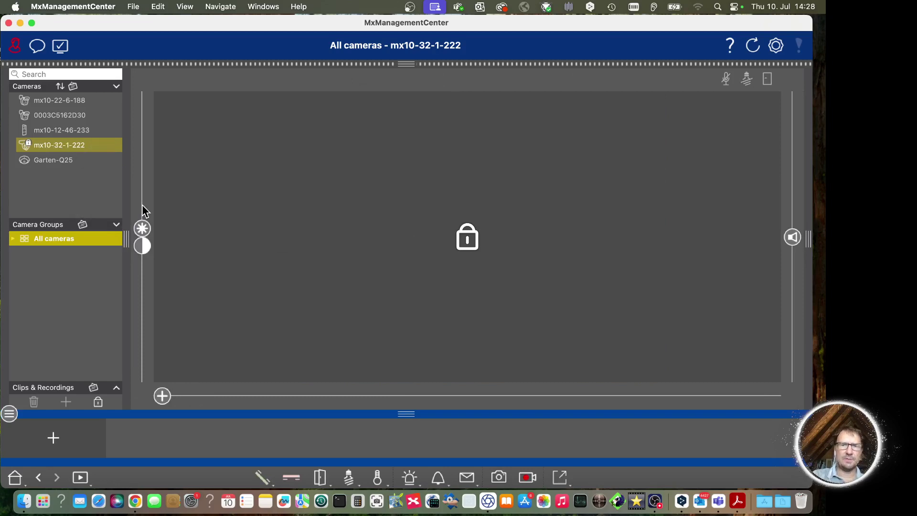
click(74, 102)
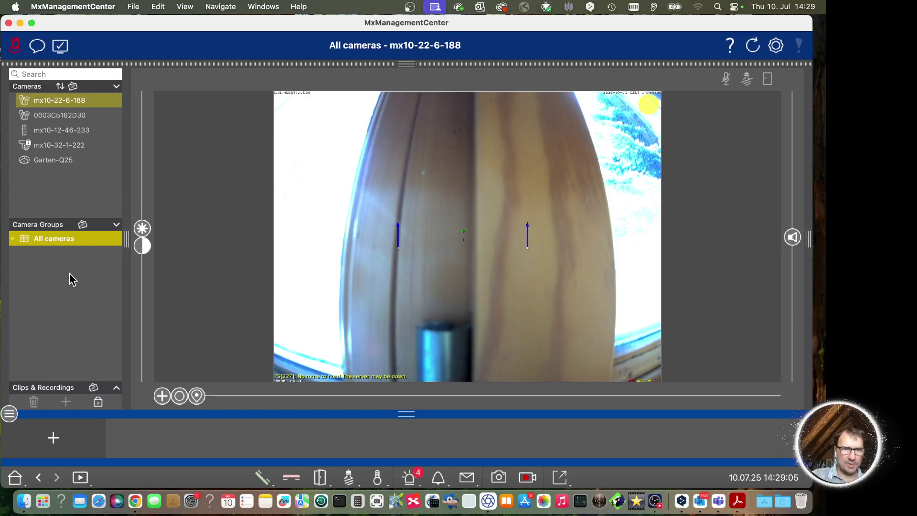
Return to the grid view of the All cameras group and show camera mx10-12-46-233 in the large focus window.
mouse_move(75, 240)
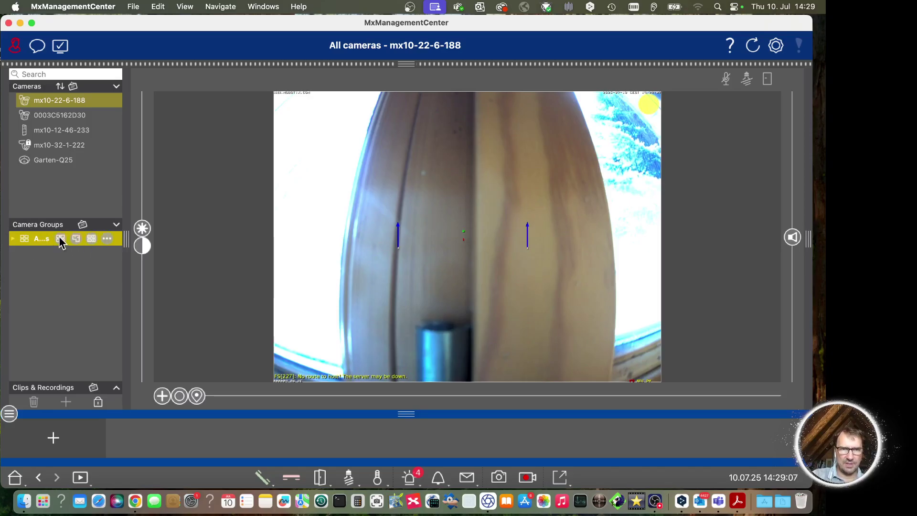
click(60, 239)
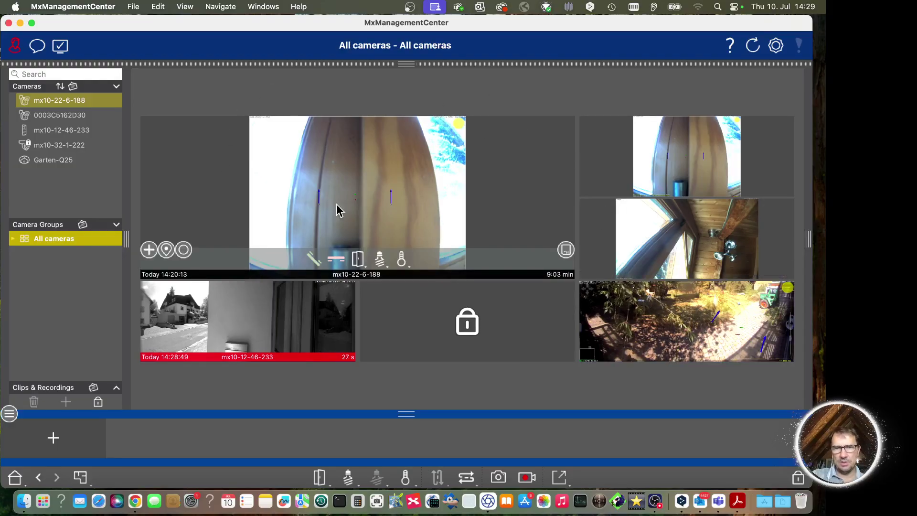
drag(242, 344, 367, 192)
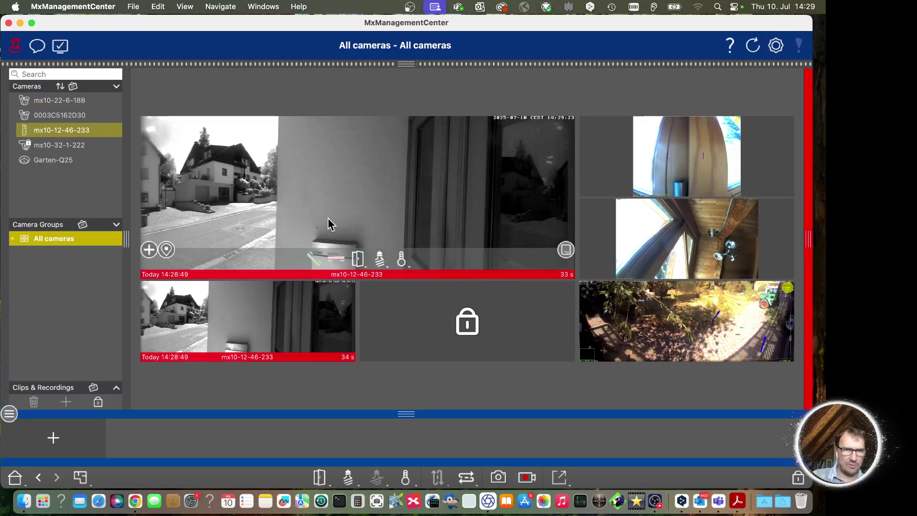
scroll(239, 253, up, 3)
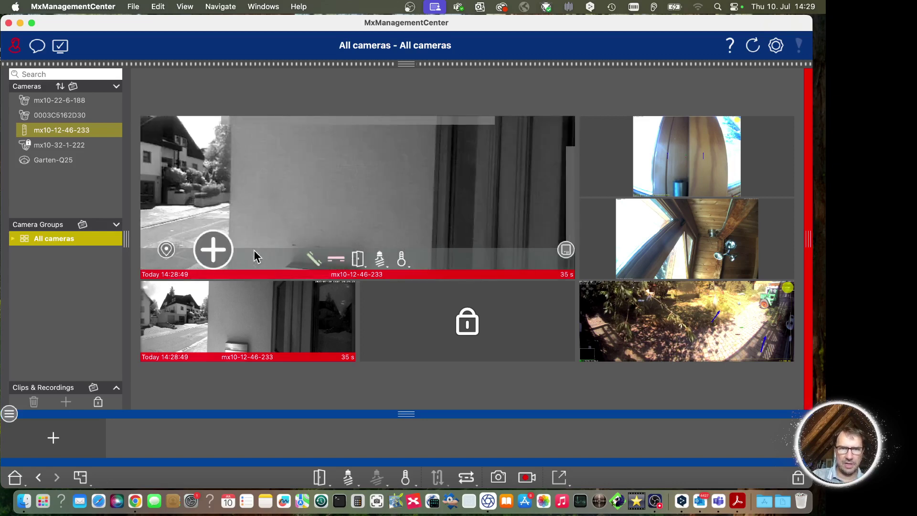
scroll(238, 251, down, 3)
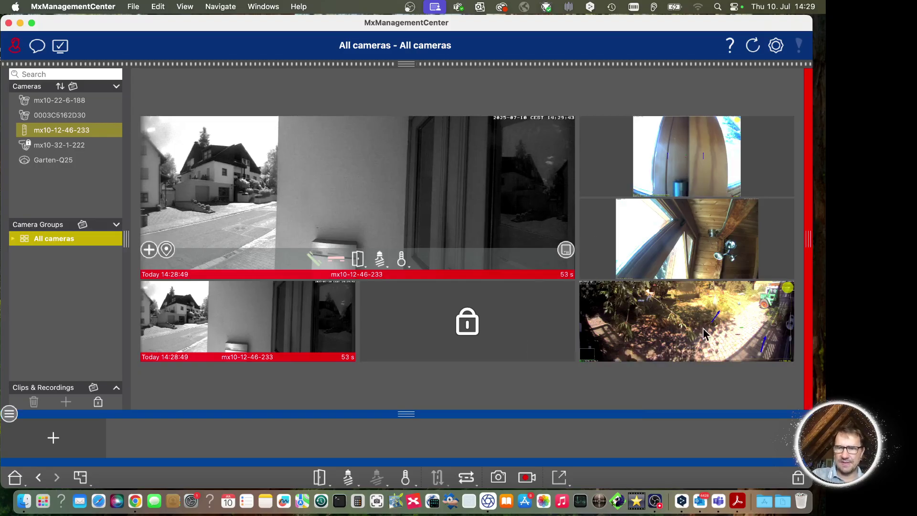
Start editing the All cameras grid view and enlarge its focus window to 5x.
click(798, 478)
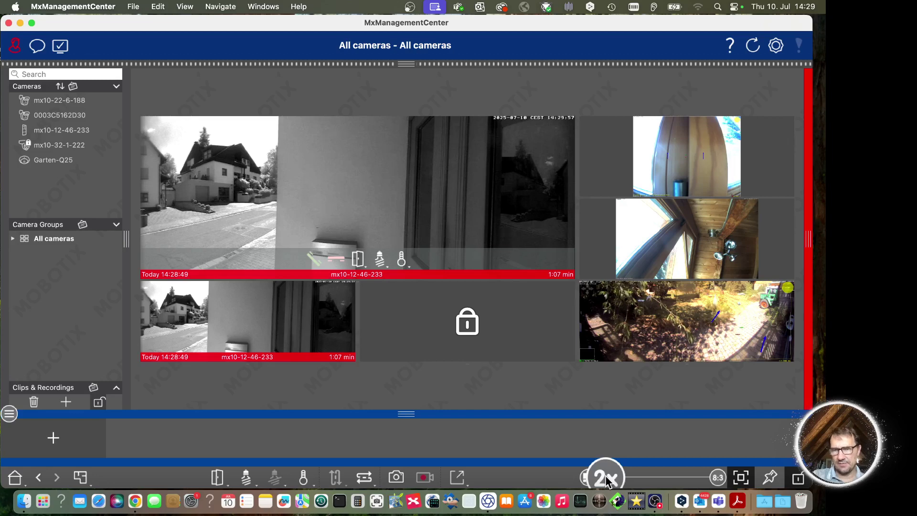
drag(607, 480, 662, 478)
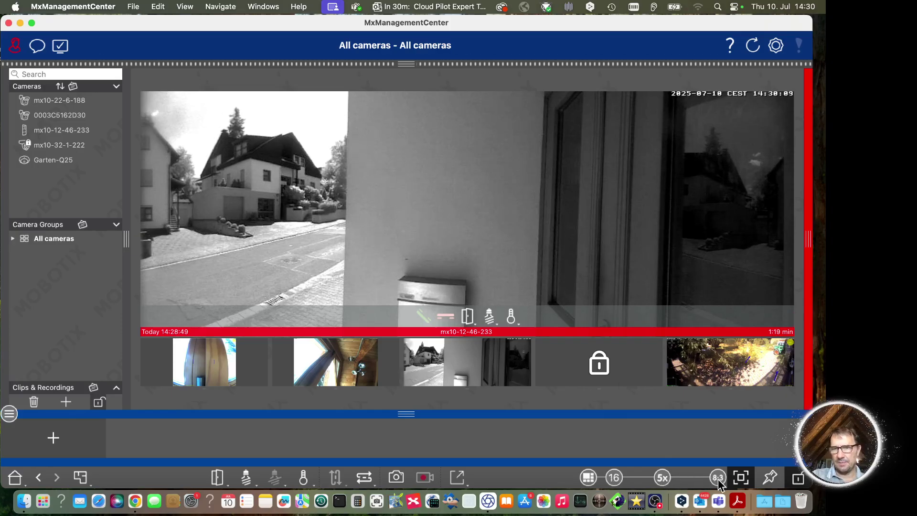
mouse_move(718, 478)
mouse_down()
mouse_move(586, 484)
mouse_move(707, 487)
mouse_up()
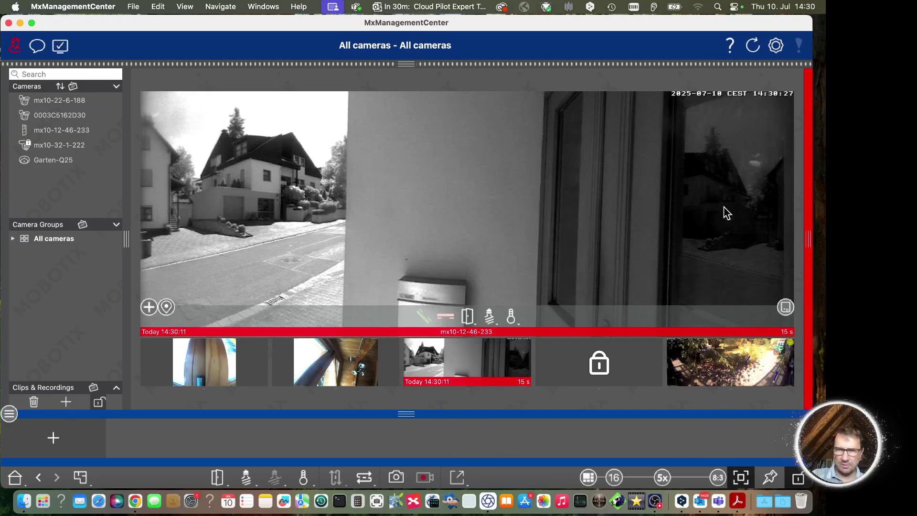
Turn the grid's focus window off and on again, and finish editing the view.
click(741, 478)
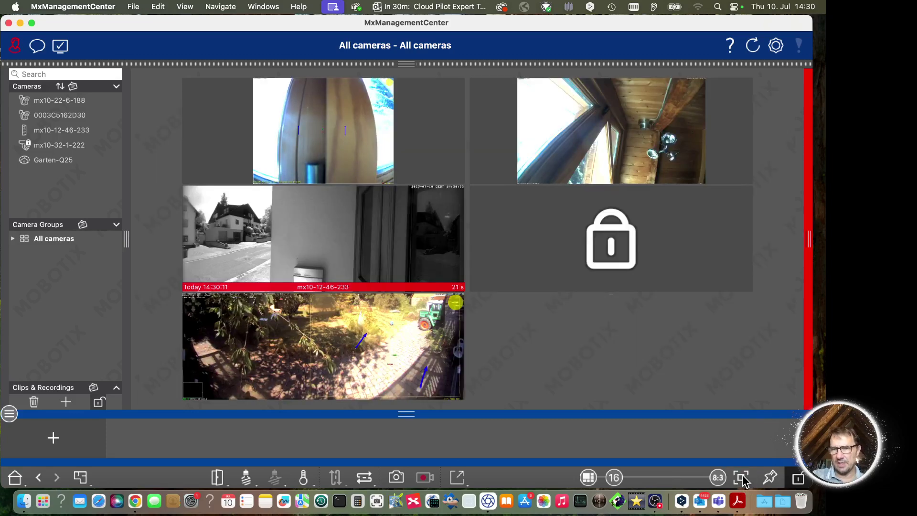
click(742, 478)
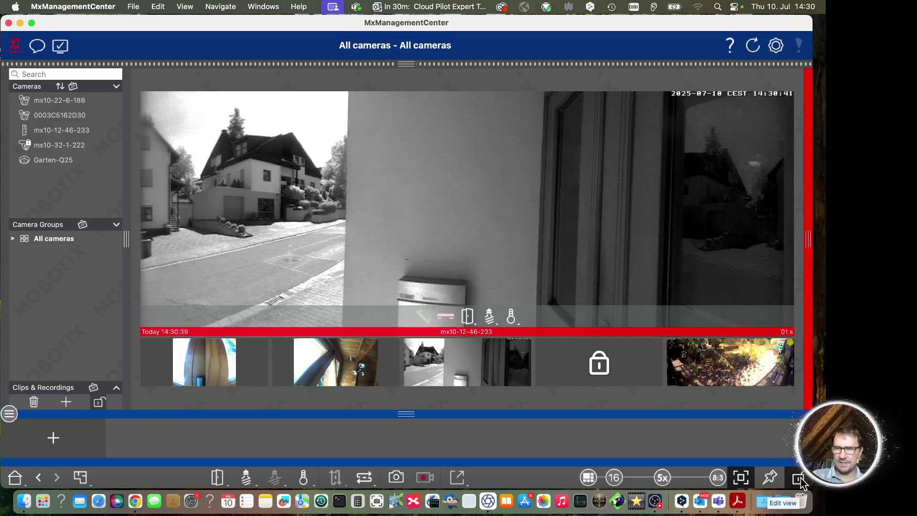
click(799, 478)
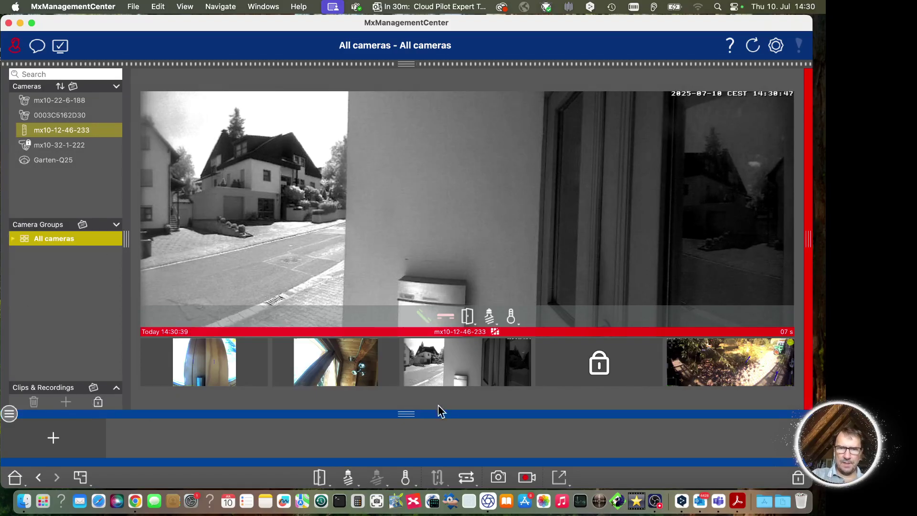
Collapse the bar beneath the camera grid and create a camera group named Outdoor with the sun template as its icon.
drag(406, 414, 344, 451)
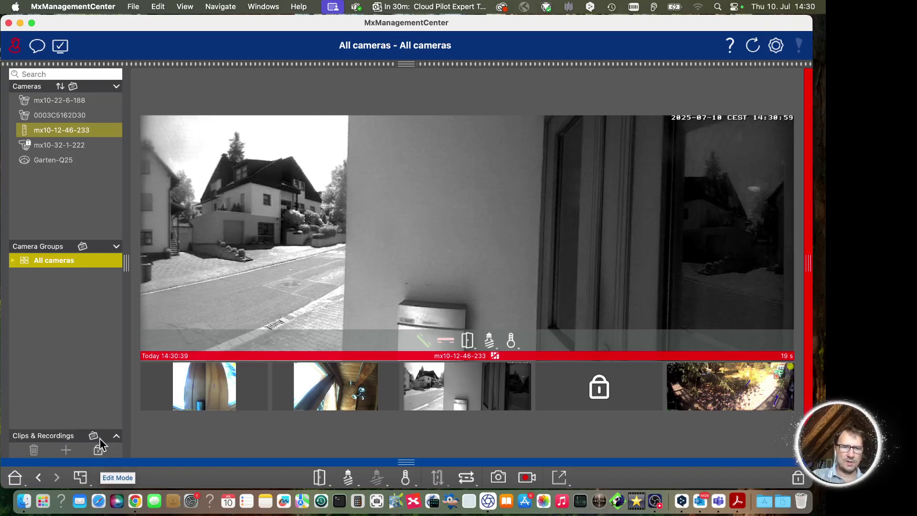
click(98, 451)
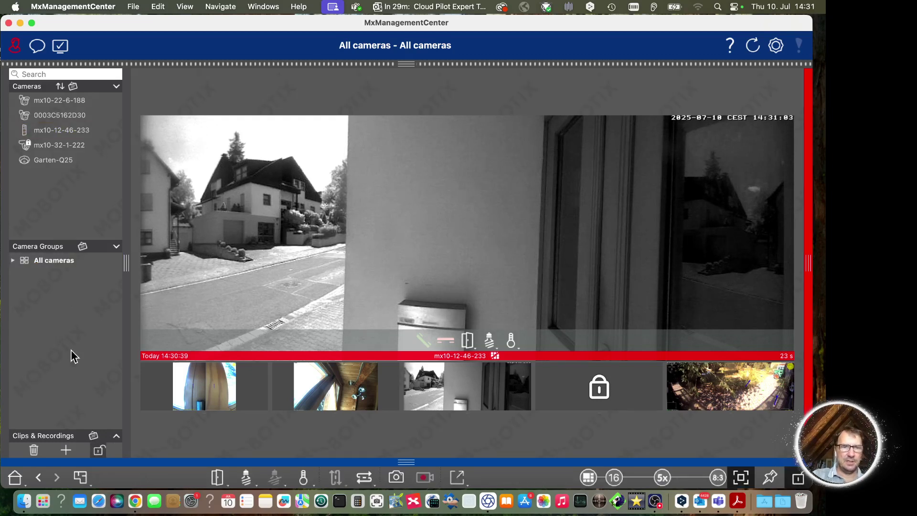
click(66, 451)
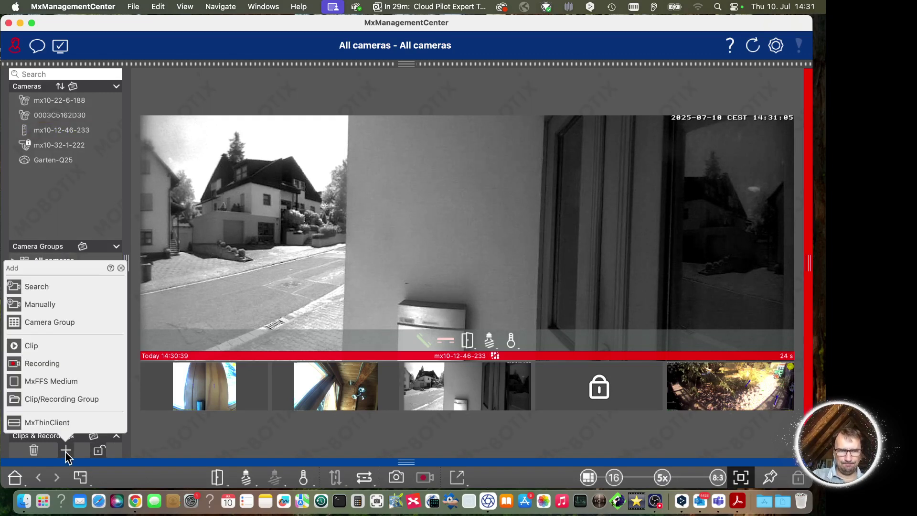
click(53, 323)
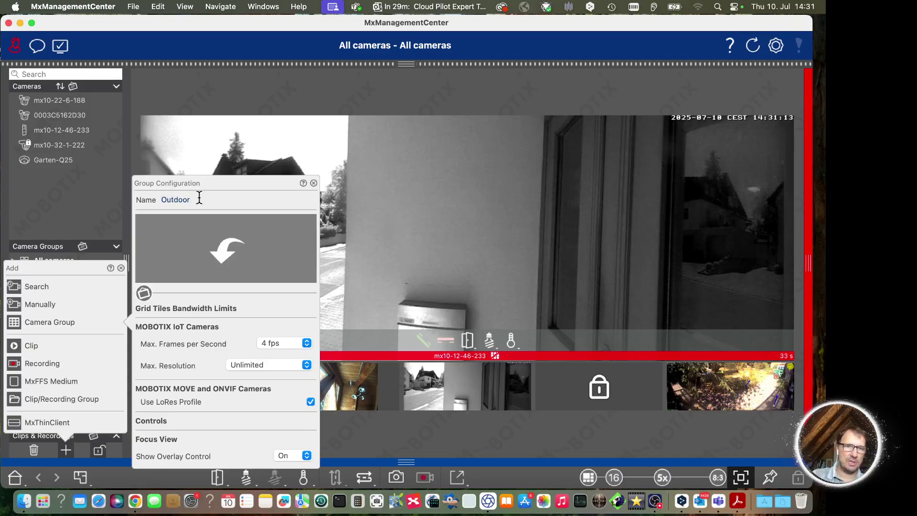
click(228, 265)
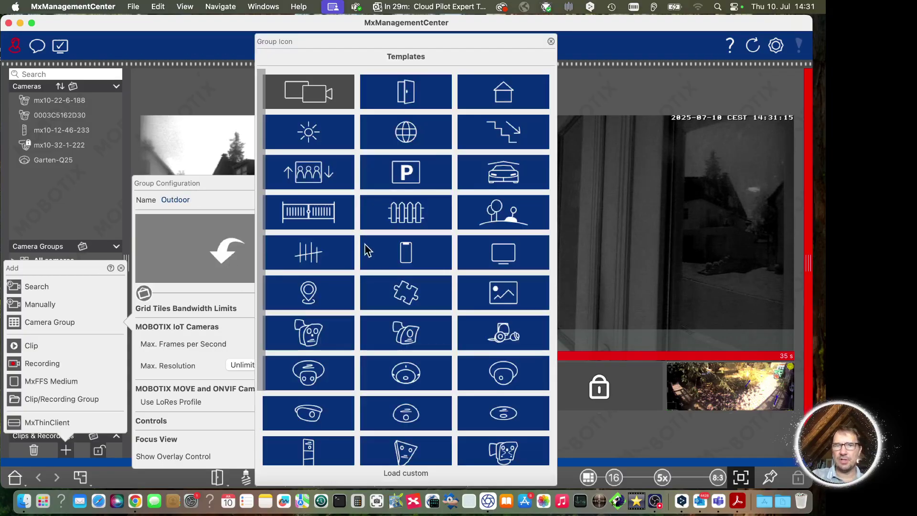
click(308, 137)
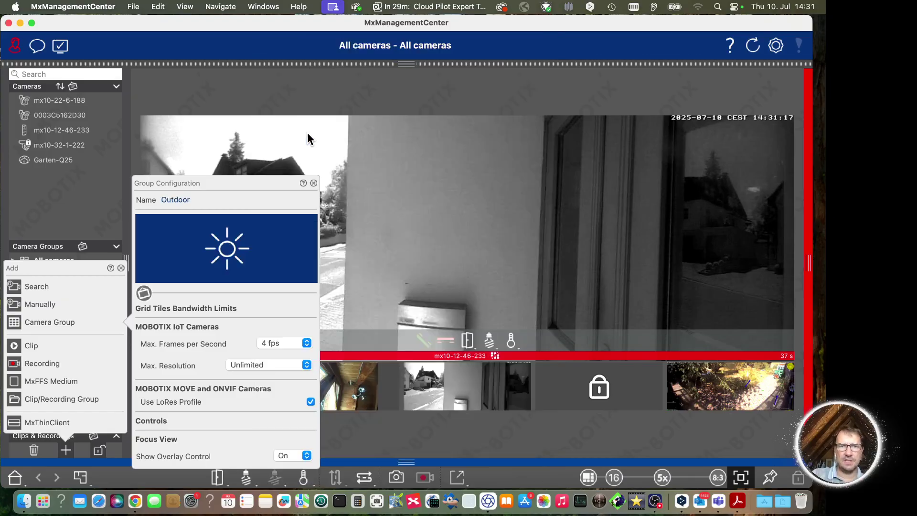
Set the Outdoor group's maximum frame rate for MOBOTIX IoT cameras to 12 fps and close the group configuration.
click(286, 344)
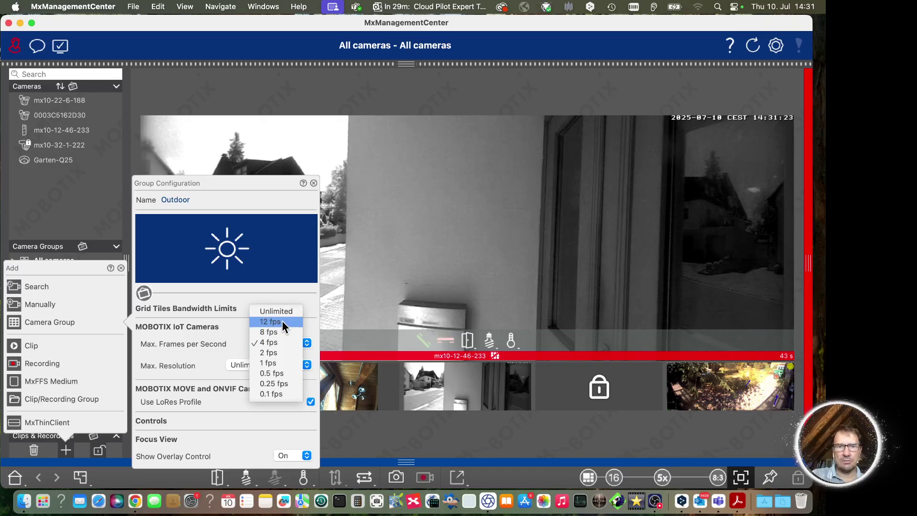
click(283, 322)
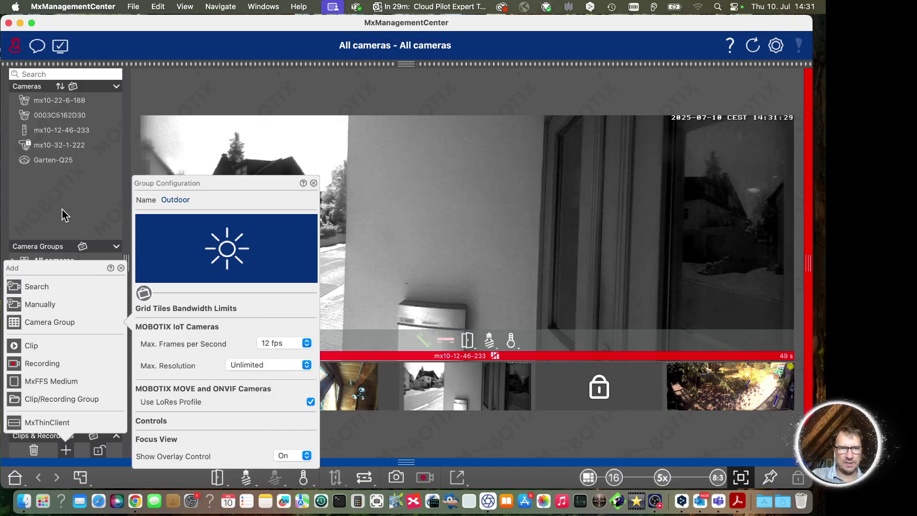
key(Escape)
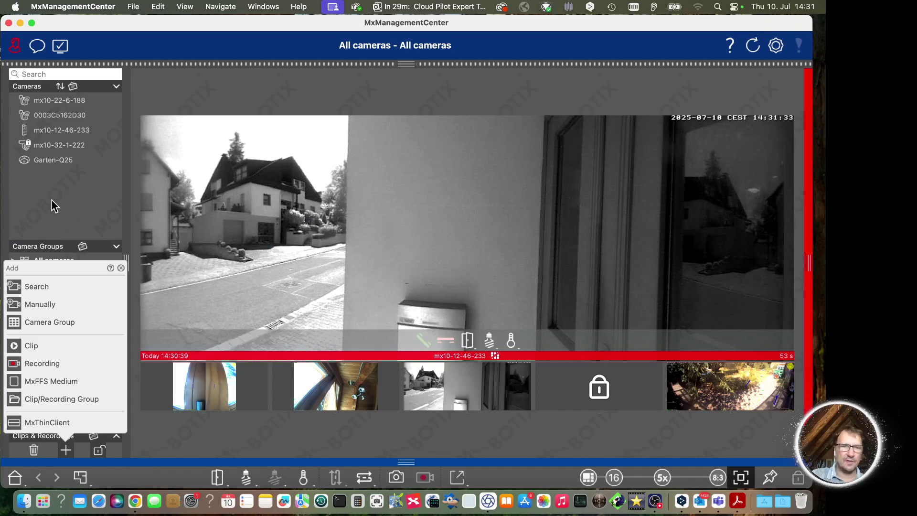
key(Escape)
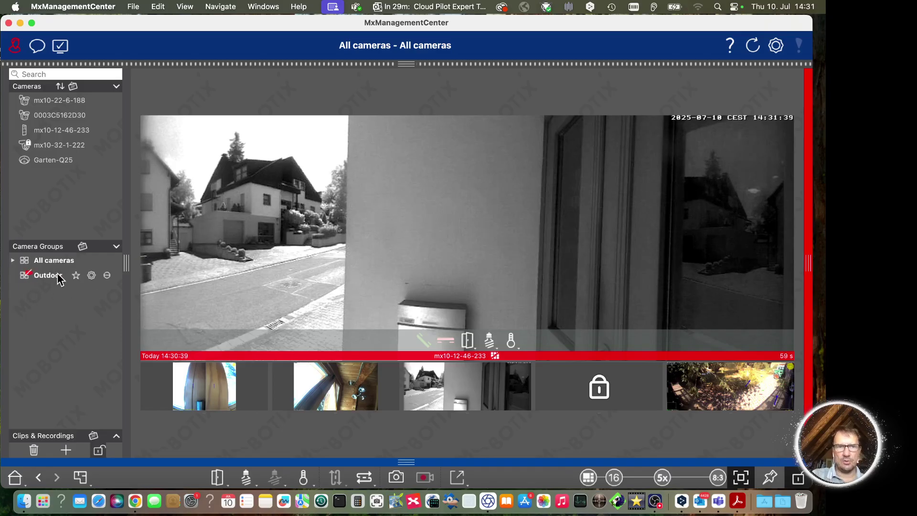
Add the cameras Garten-Q25 and mx10-22-6-188 to the Outdoor group and leave edit mode.
drag(51, 163, 51, 282)
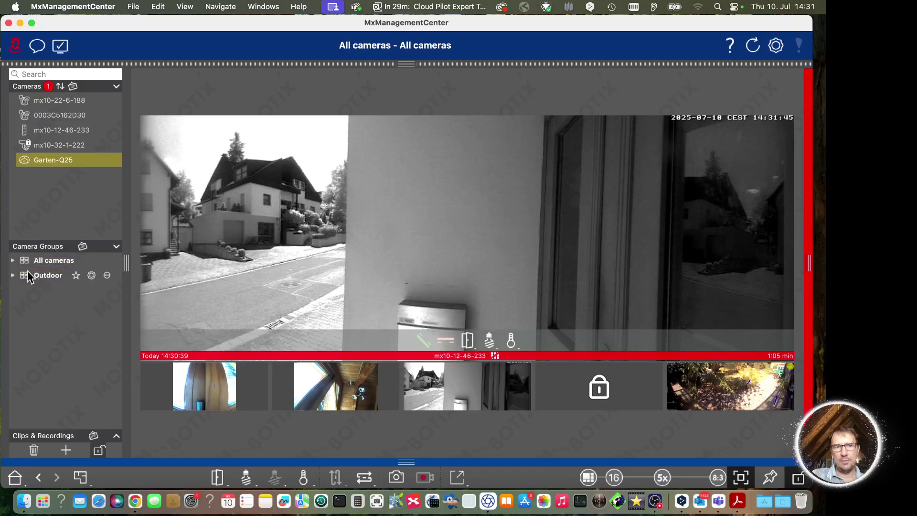
click(13, 275)
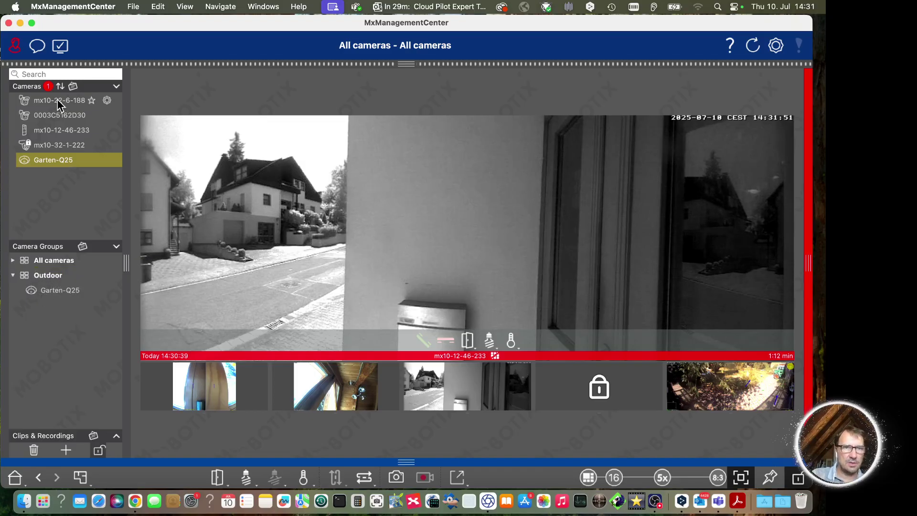
drag(59, 103, 59, 279)
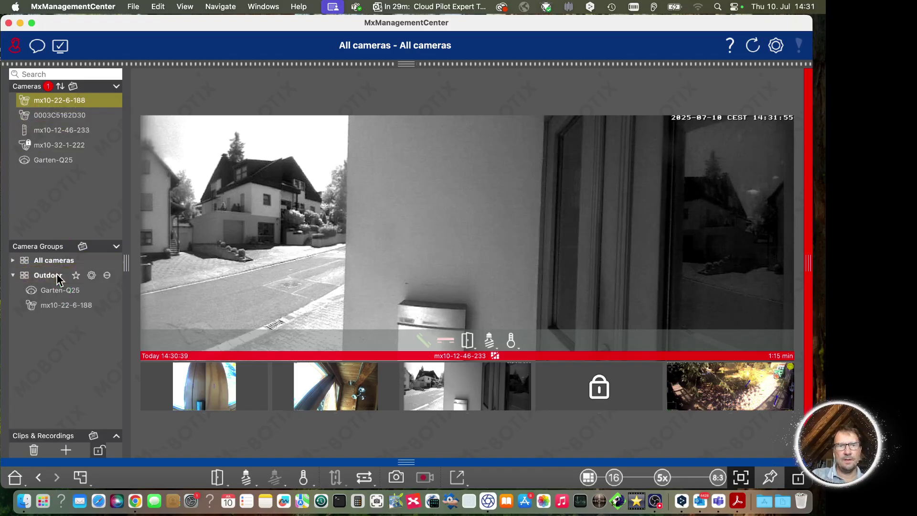
click(98, 451)
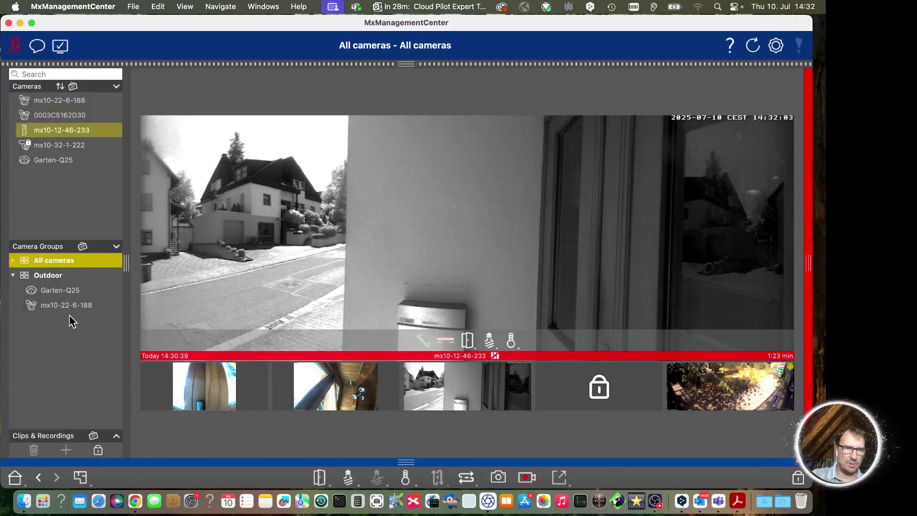
Open the grid view of the Outdoor group.
mouse_move(51, 280)
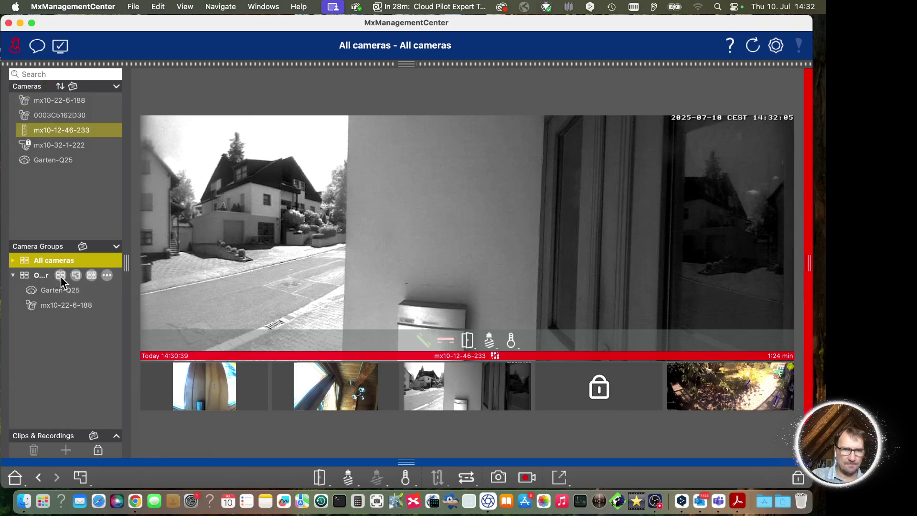
click(60, 278)
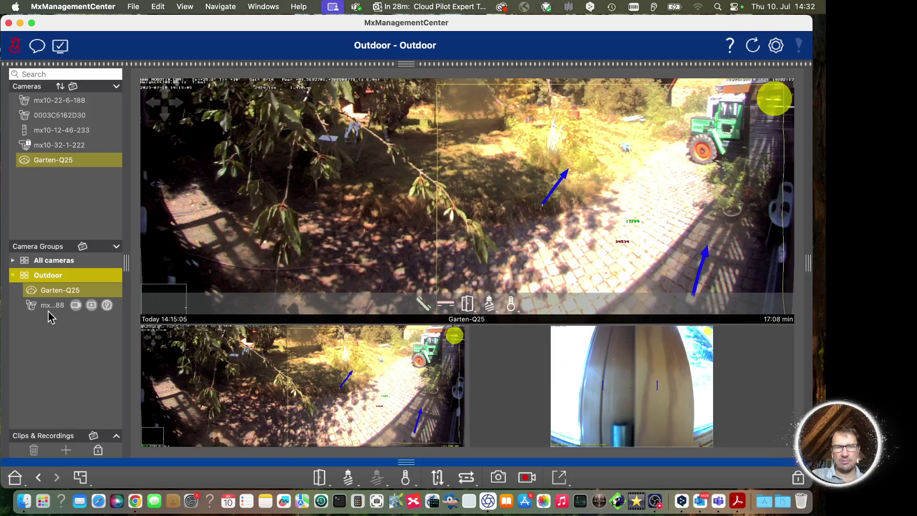
mouse_move(53, 262)
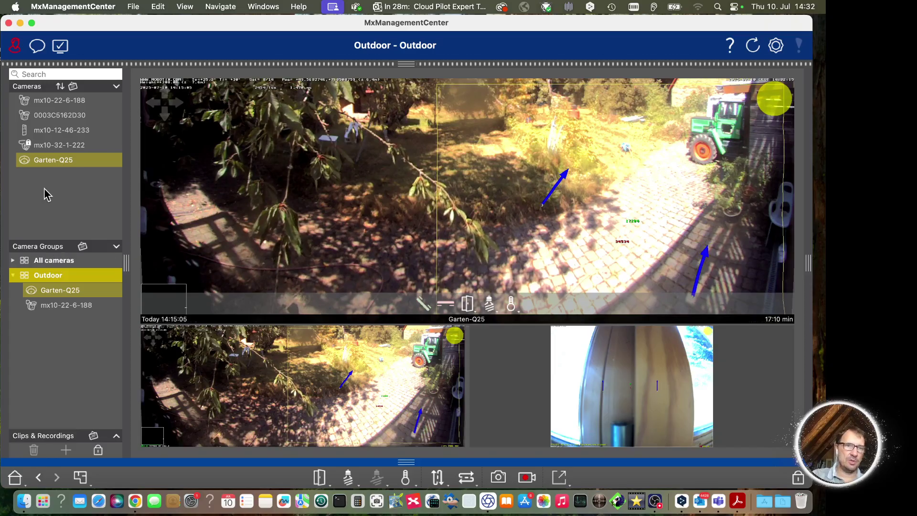
Go back to the Welcome window, select all newly found devices in the Add Devices list, and close the window without adding them.
click(135, 8)
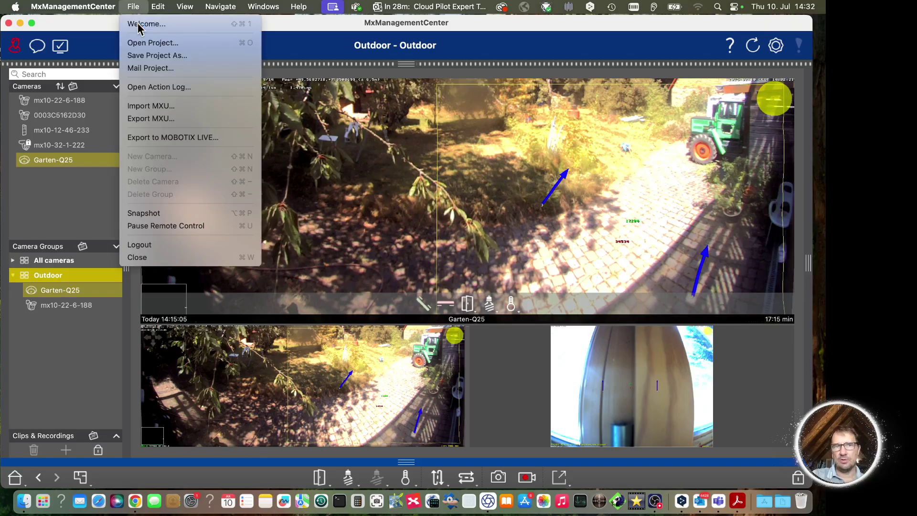
click(246, 157)
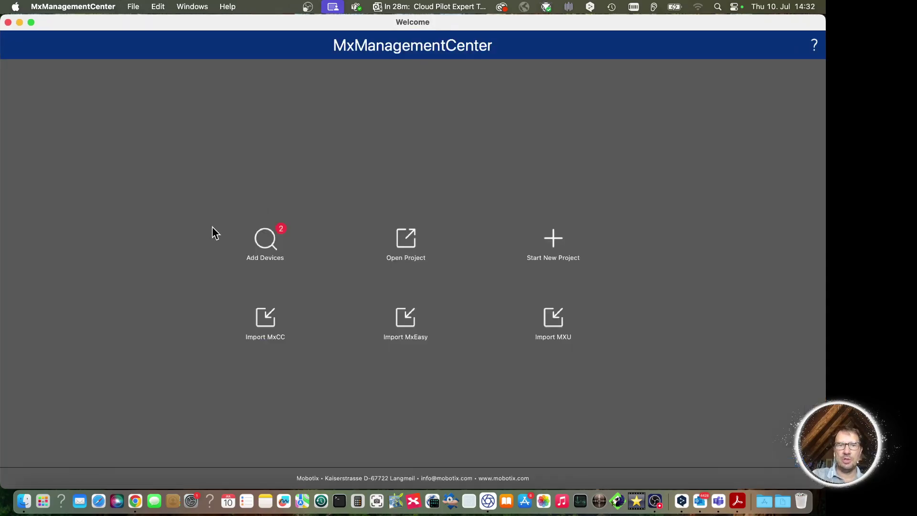
click(266, 241)
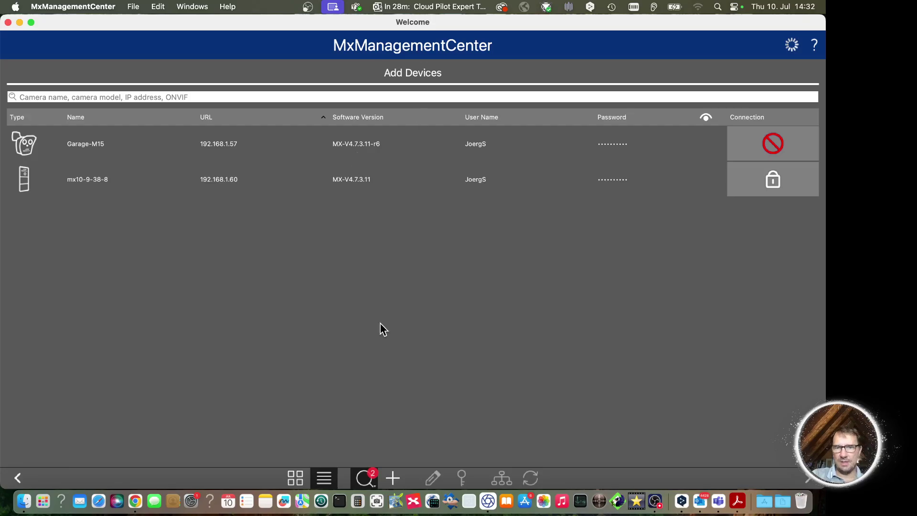
click(95, 156)
key(super+a)
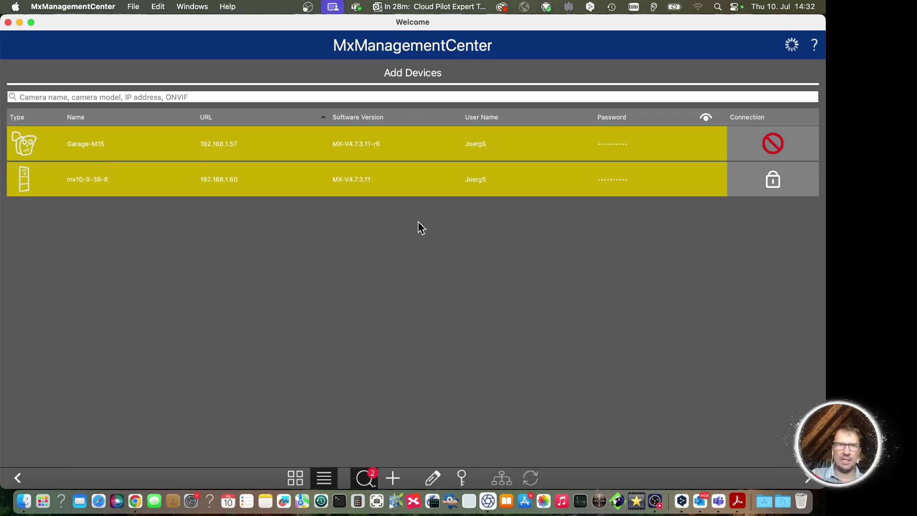
click(8, 22)
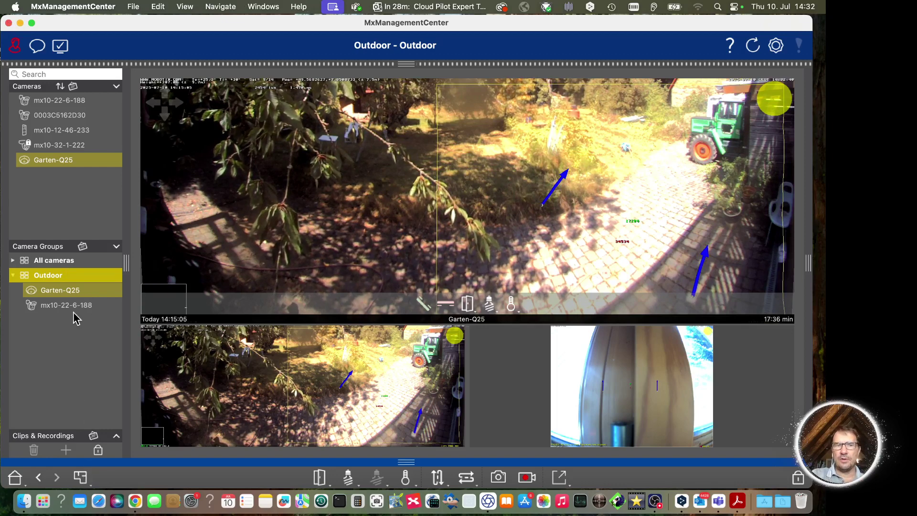
Show the floor plan view of the Outdoor group.
mouse_move(70, 277)
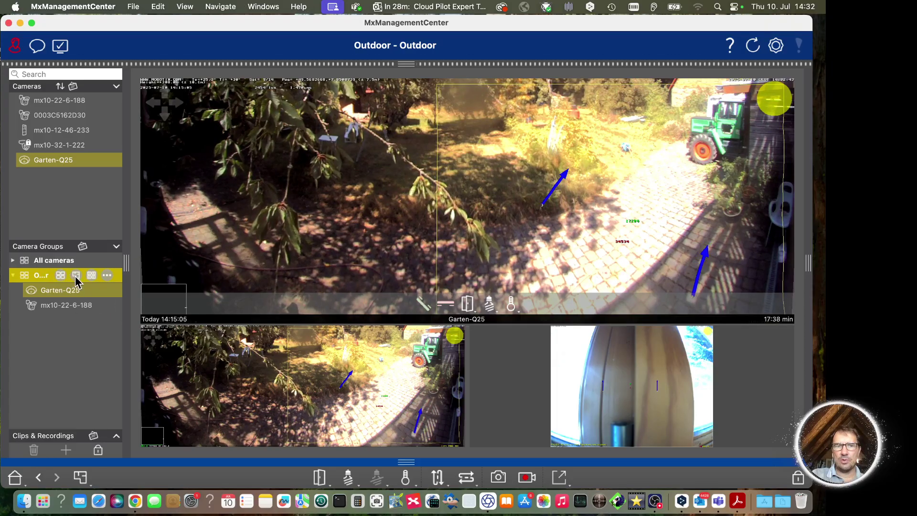
click(76, 276)
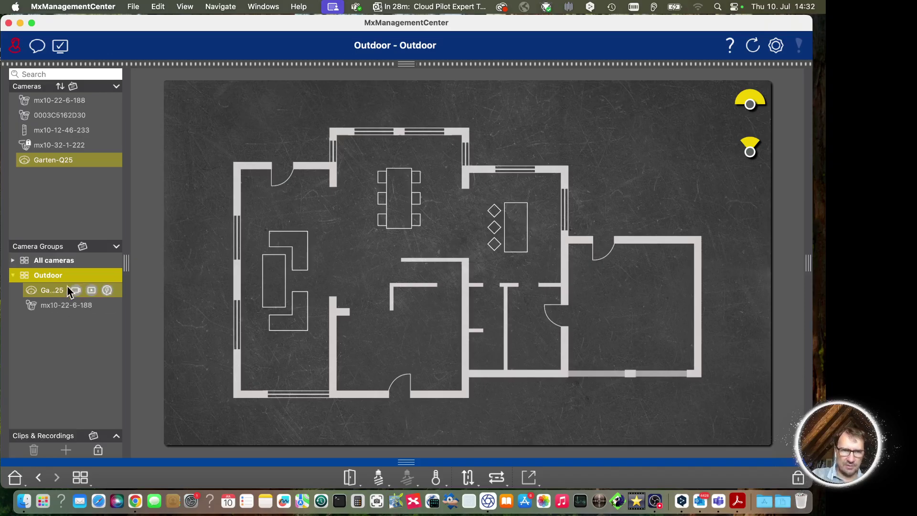
mouse_move(78, 280)
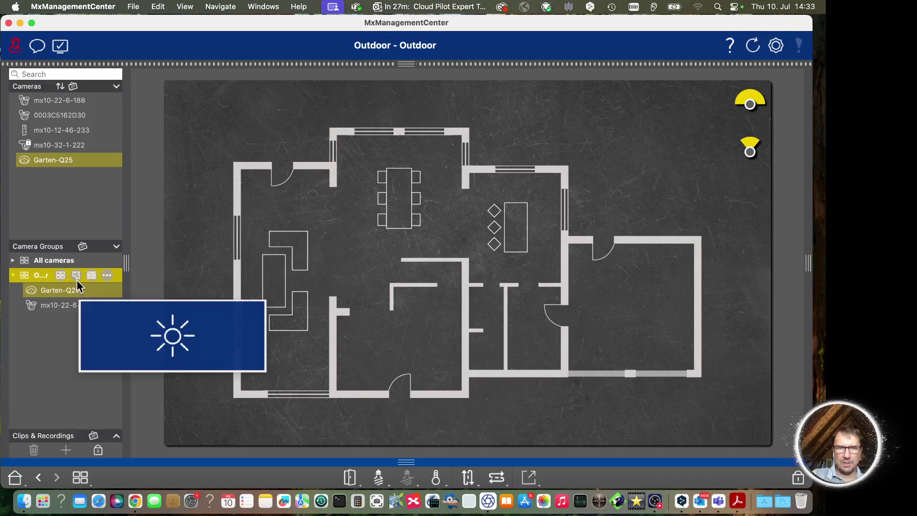
Edit the floor plan: place enlarged symbols for Garten-Q25 at the upper wall corner and mx10-22-6-188 at the lower-left house corner, both facing outward.
click(799, 483)
mouse_move(744, 101)
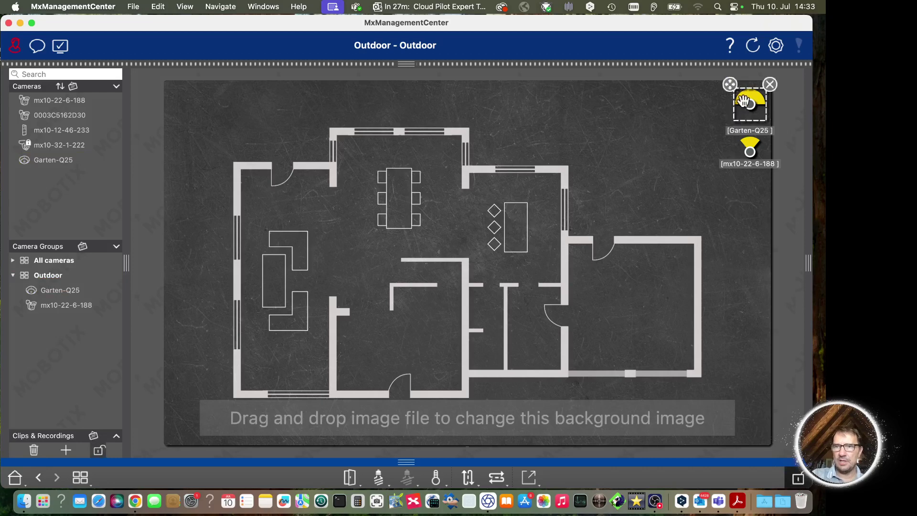
drag(730, 85, 515, 182)
mouse_move(731, 132)
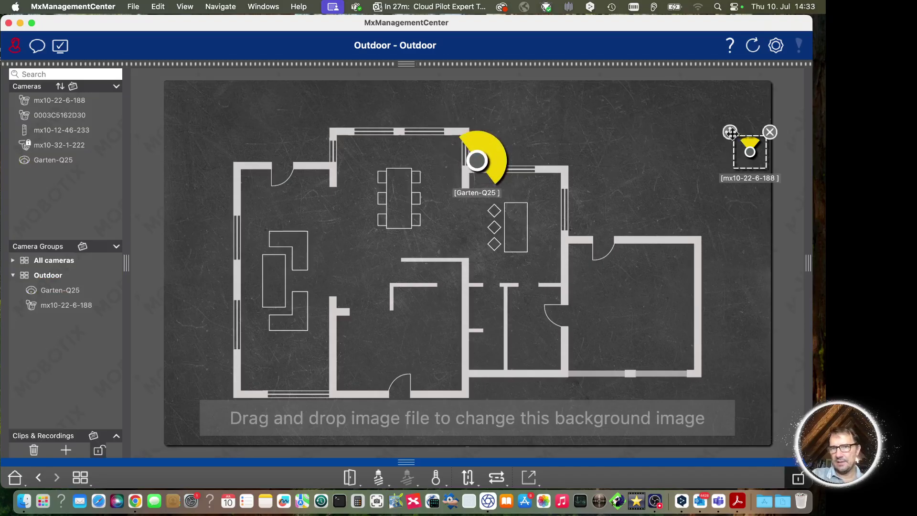
drag(731, 133, 208, 365)
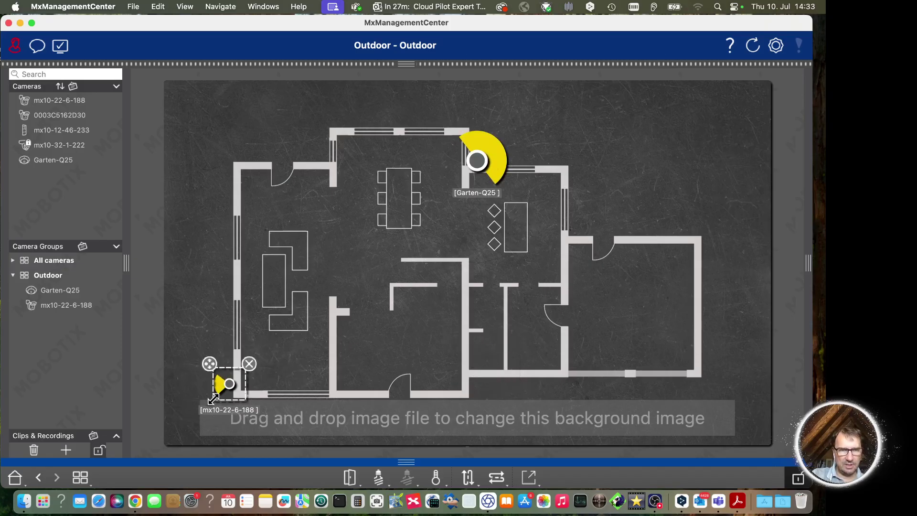
drag(212, 399, 167, 399)
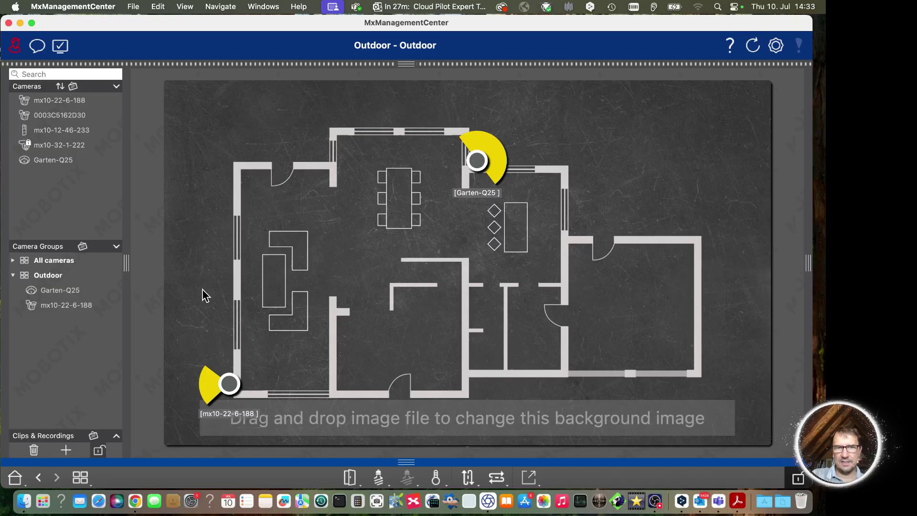
mouse_move(226, 388)
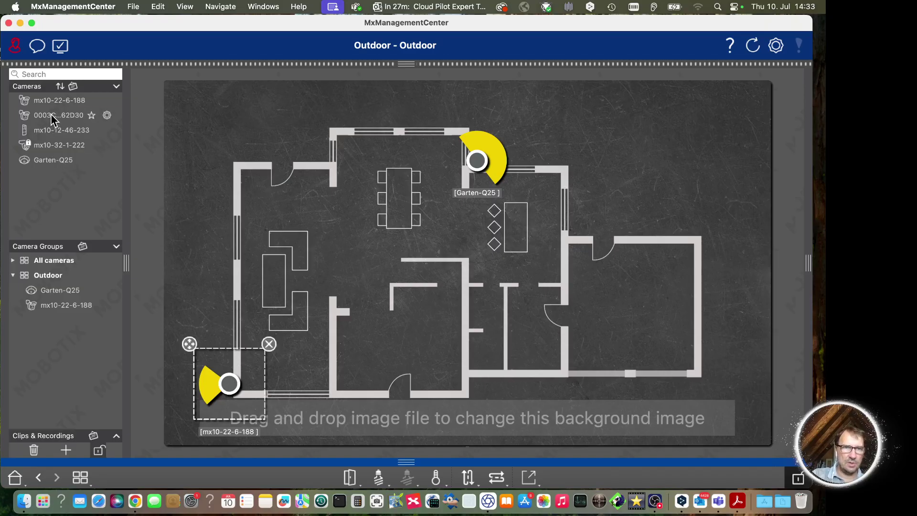
Add an enlarged image of camera 0003C5162D30 in the floor plan's upper-left corner and finish editing the view.
drag(53, 120, 249, 153)
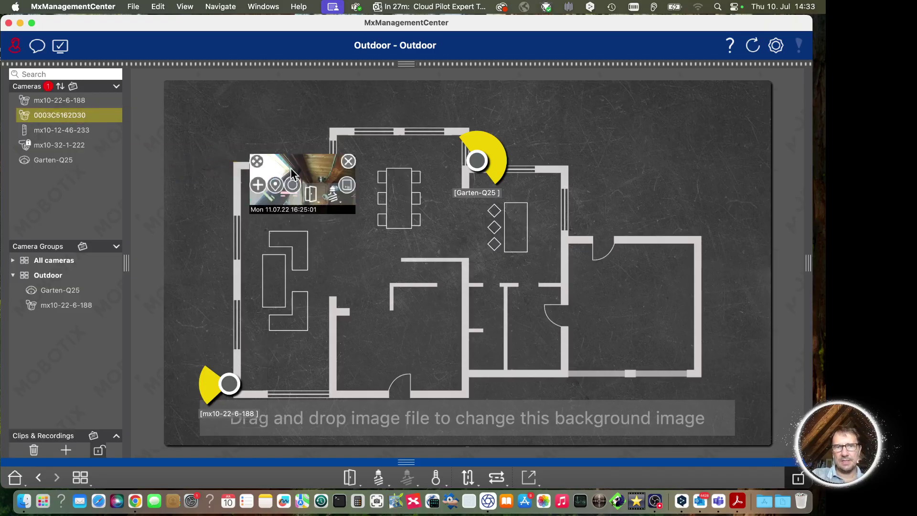
drag(355, 213, 471, 251)
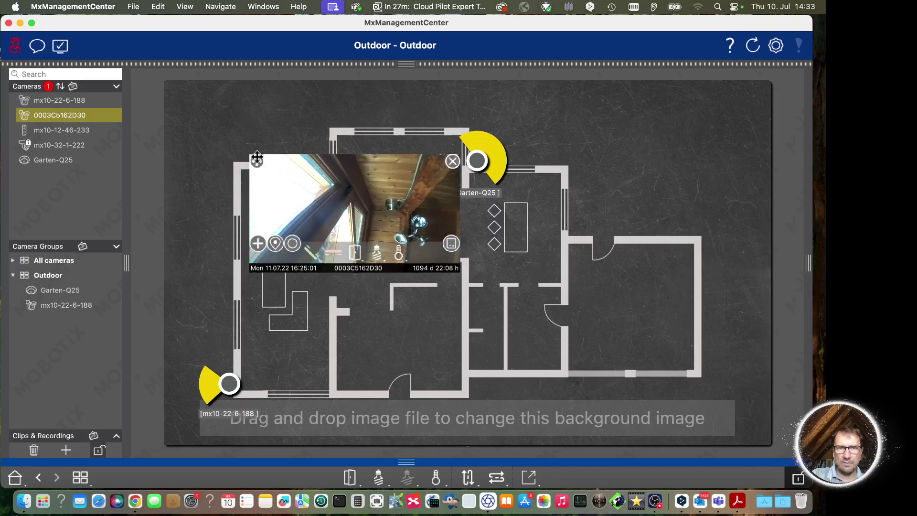
drag(257, 158, 178, 93)
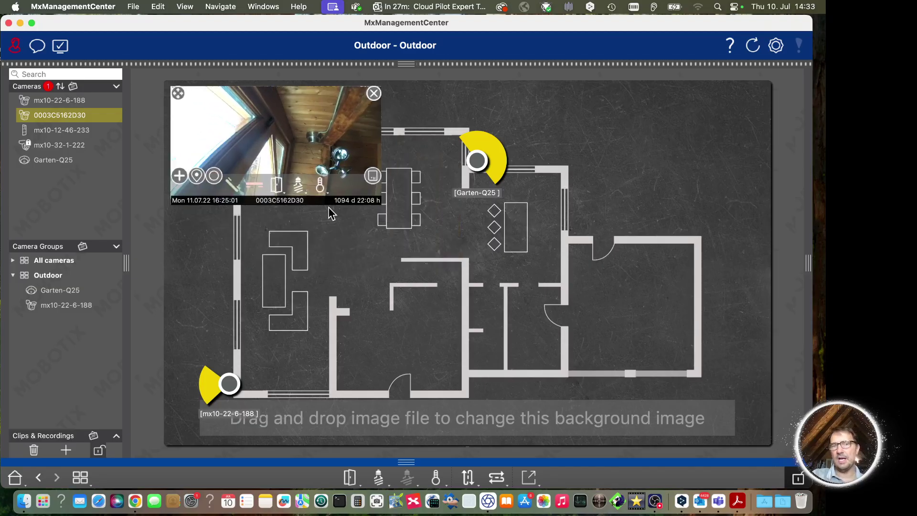
click(798, 479)
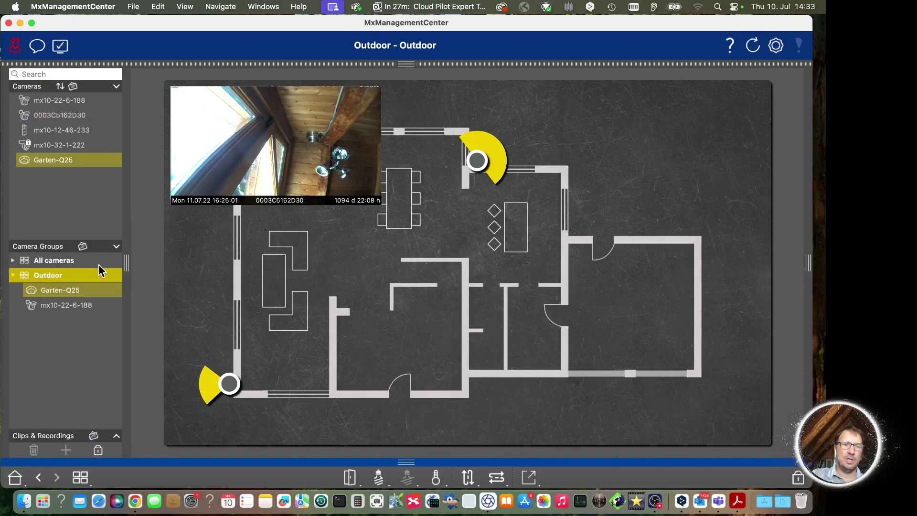
mouse_move(60, 277)
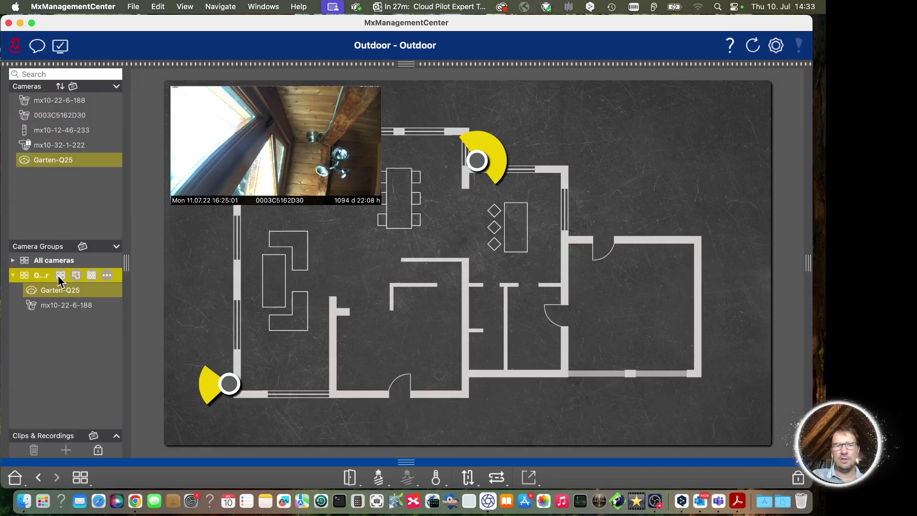
Show the grid view of the Outdoor group with its live camera images.
click(59, 275)
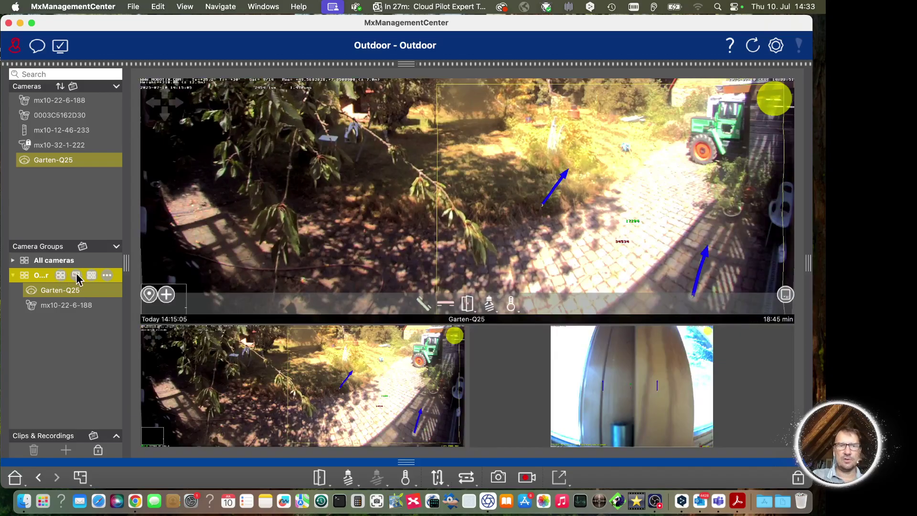
mouse_move(76, 278)
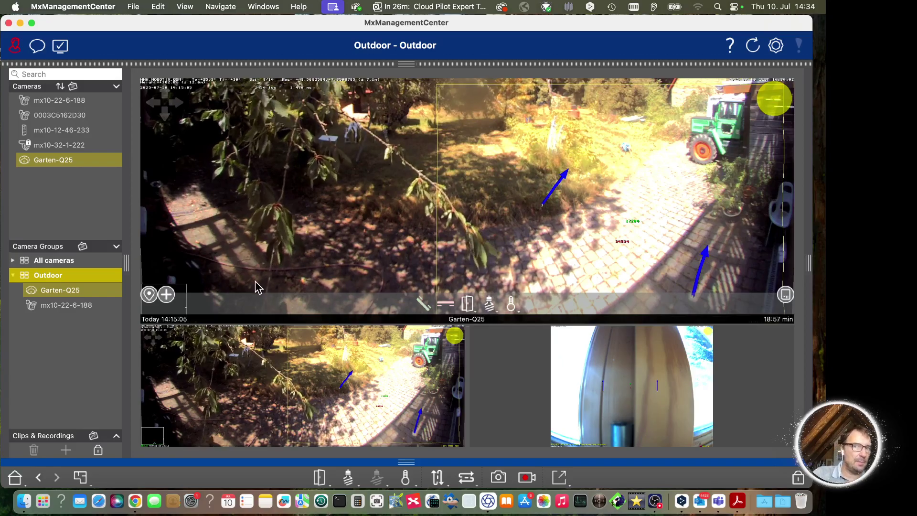
Open the recordings of camera Garten-Q25, play them backward, and pause playback.
mouse_move(91, 105)
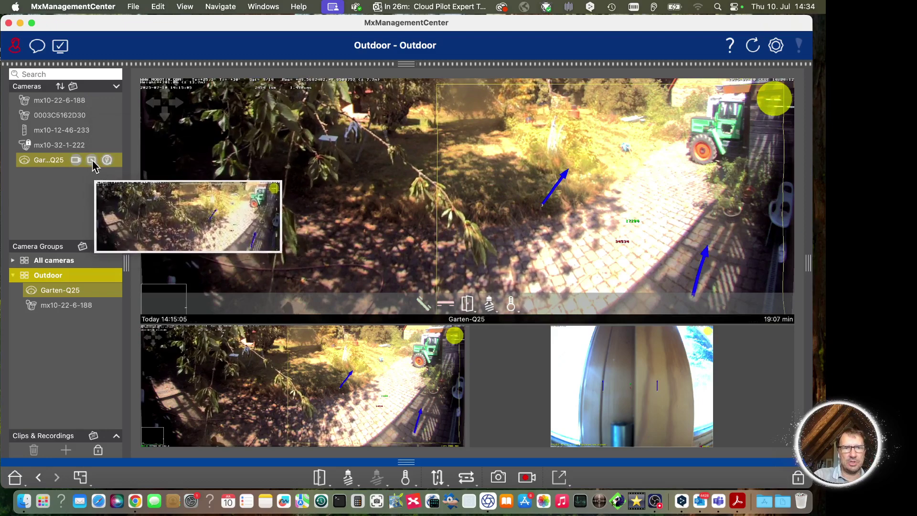
click(93, 162)
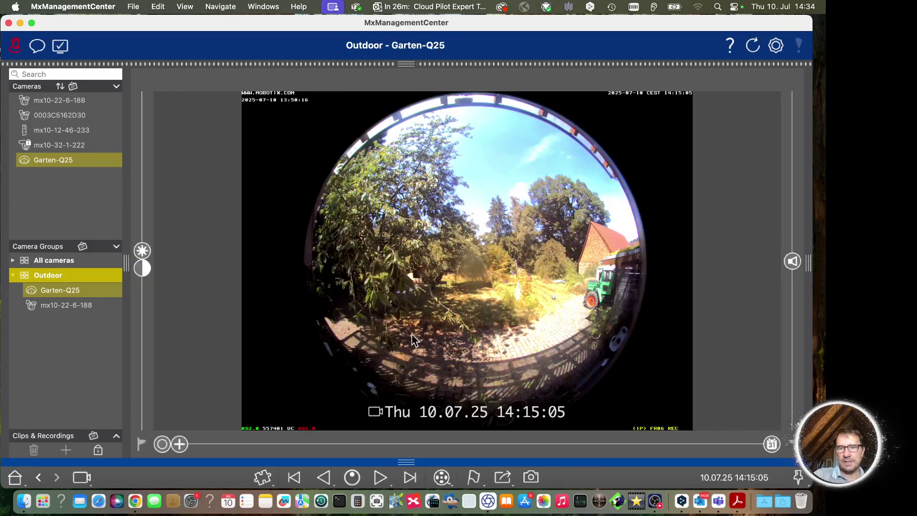
click(326, 480)
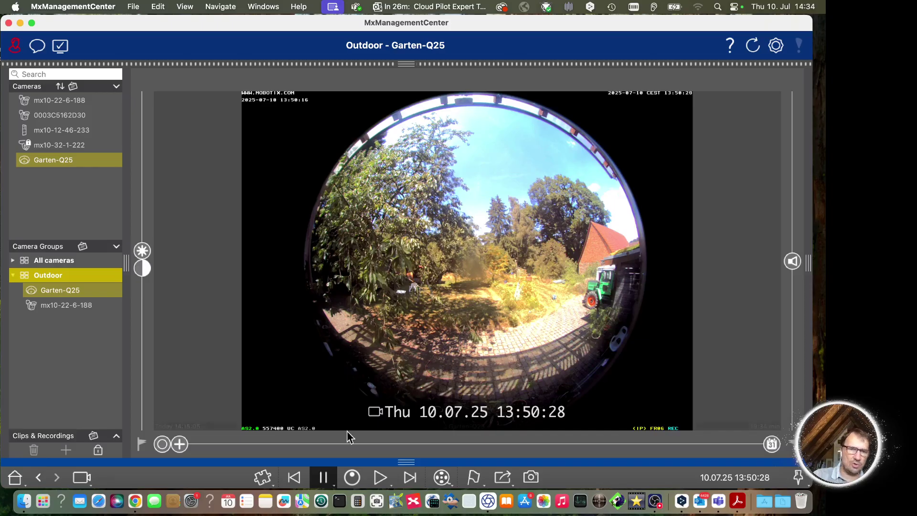
click(323, 477)
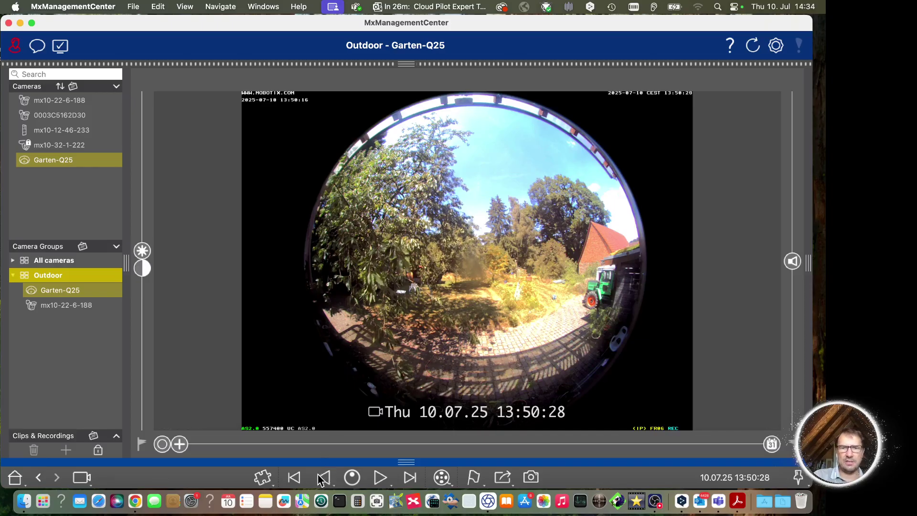
Go to the file servers in the project's Components view and add a new file server of type Network Share.
click(80, 478)
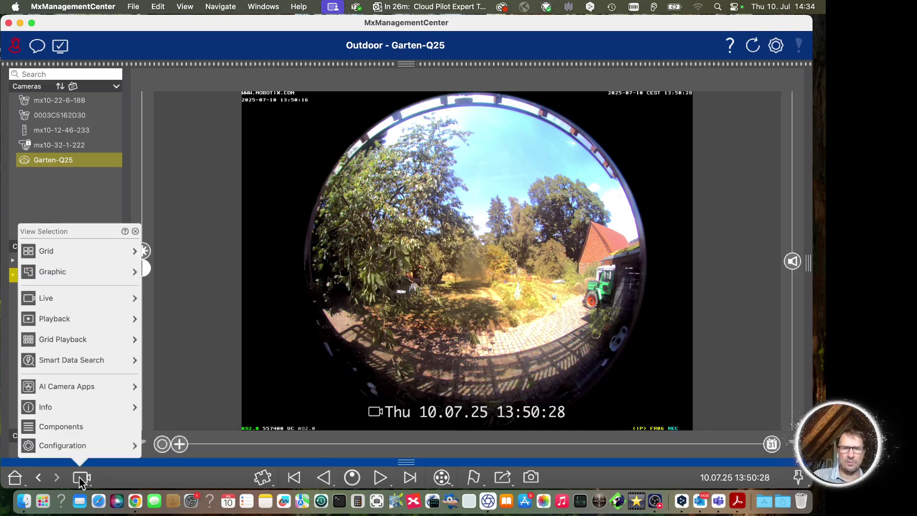
click(61, 427)
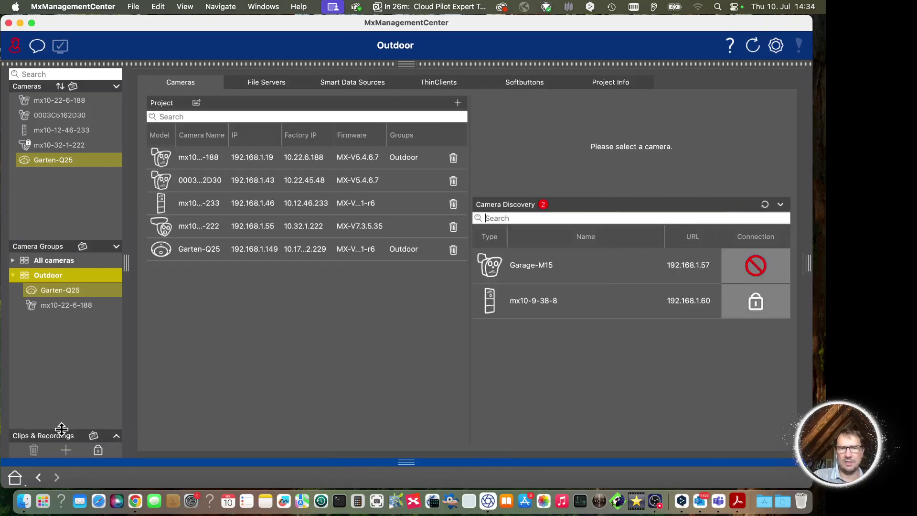
click(277, 87)
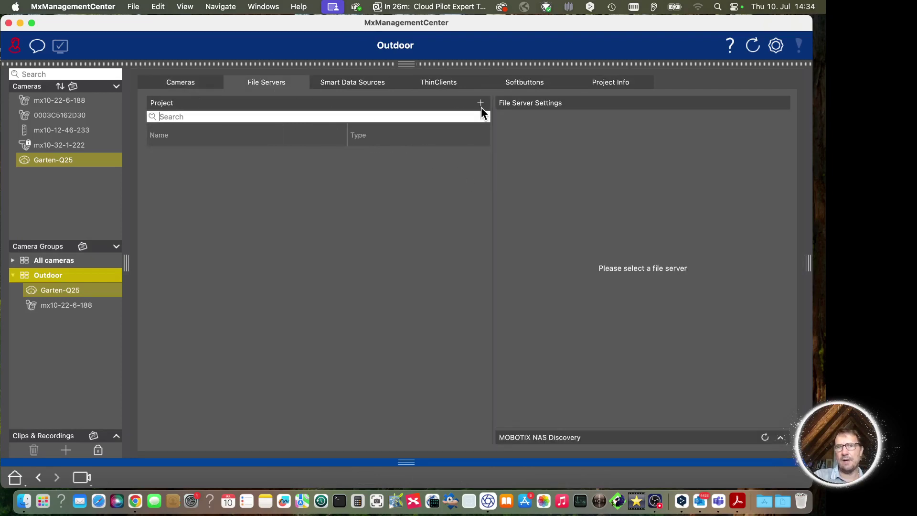
click(480, 104)
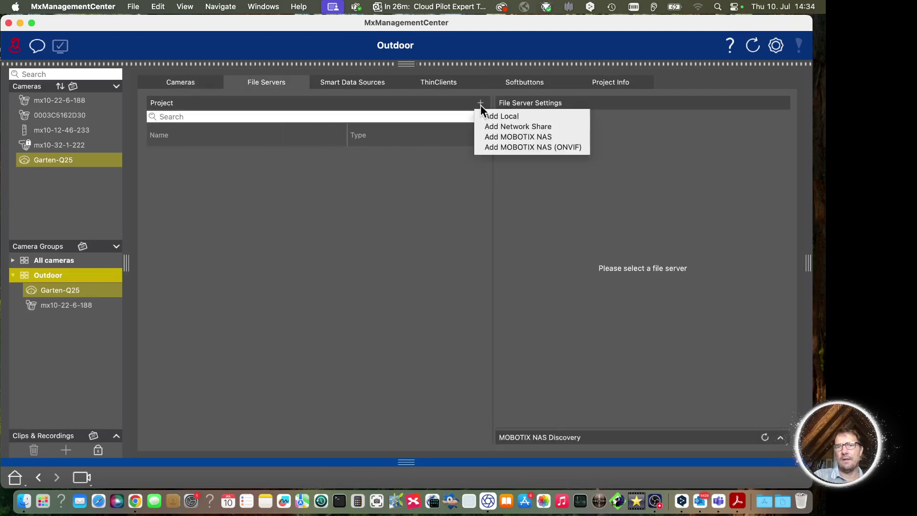
click(514, 125)
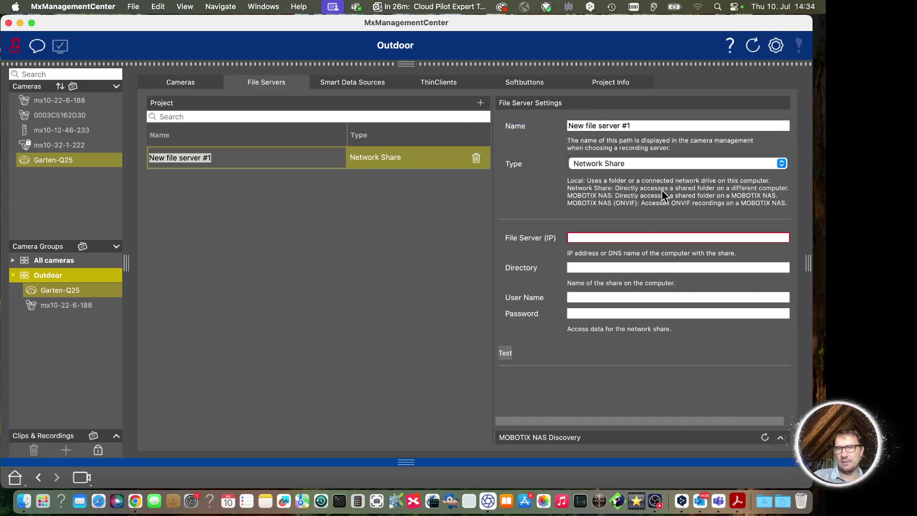